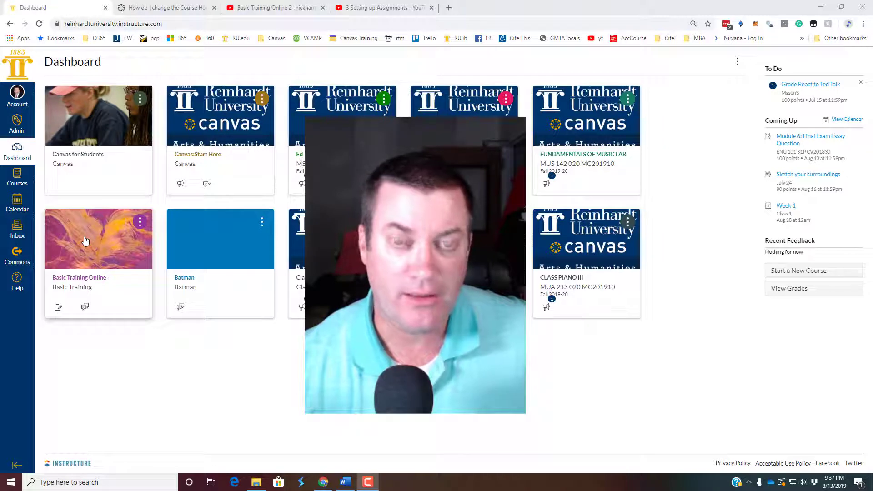
Open the Basic Training Online course and go to its gradebook.
click(85, 240)
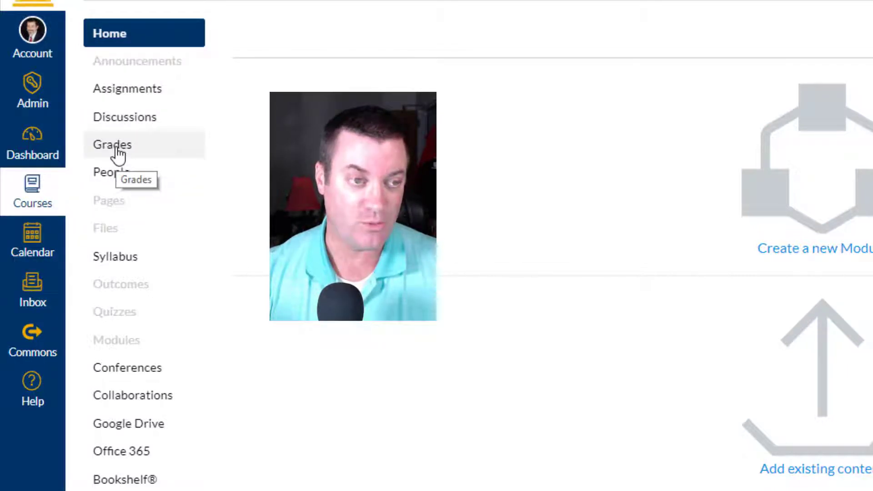
click(118, 154)
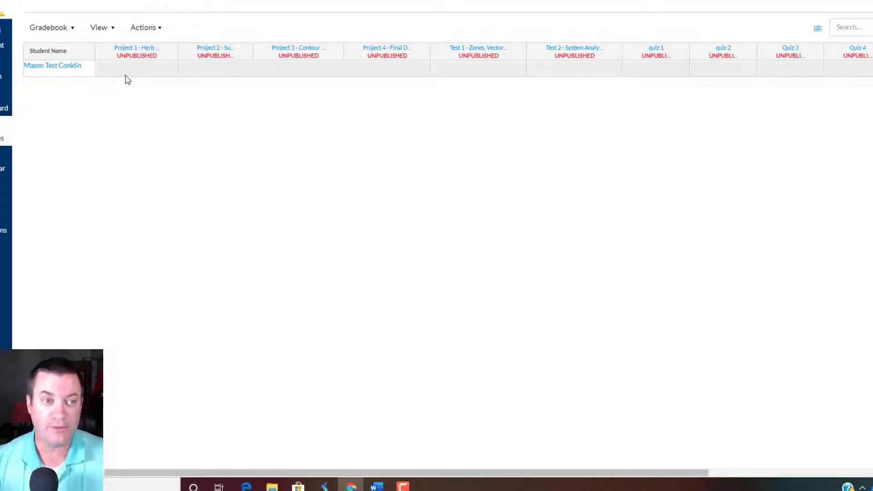
Check whether the Project 1 cell accepts a grade and examine the gradebook columns through to the assignment group totals.
click(141, 70)
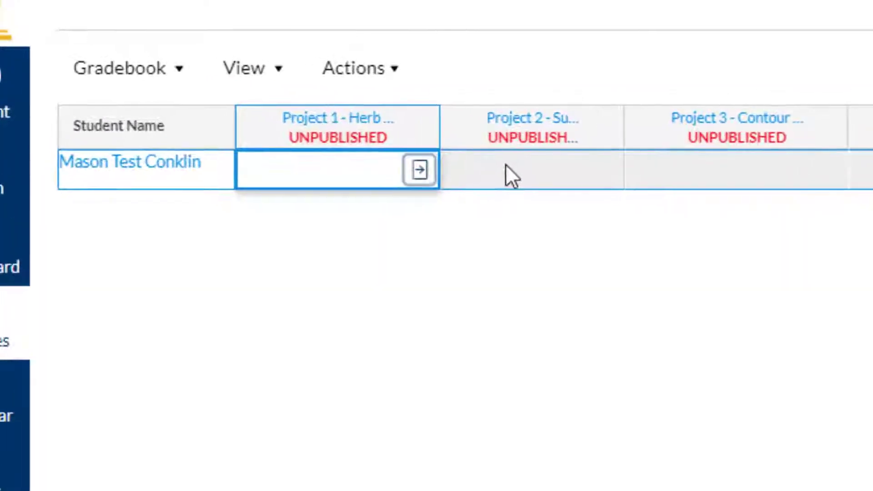
click(410, 135)
click(337, 160)
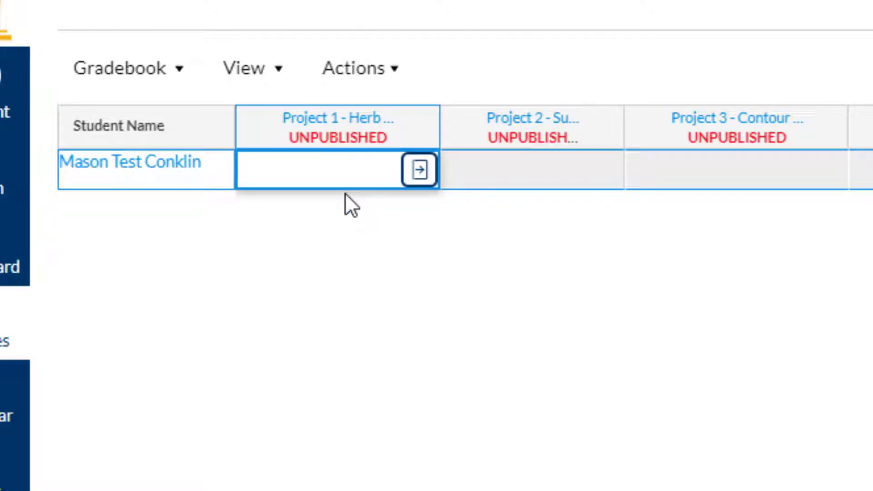
click(341, 292)
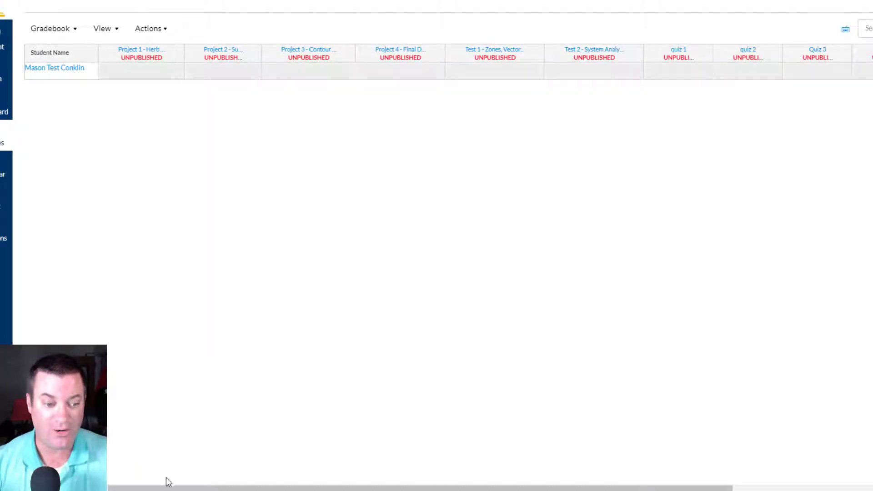
drag(169, 487, 484, 483)
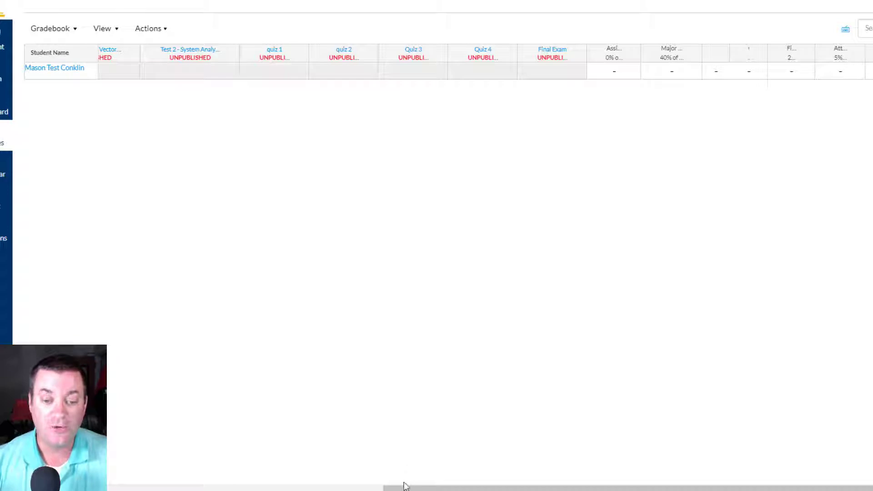
drag(390, 488, 77, 468)
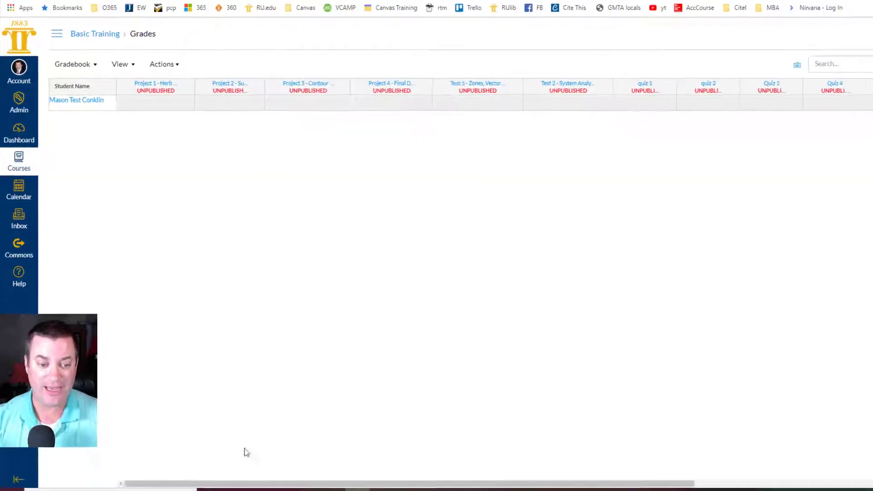
drag(218, 456, 133, 439)
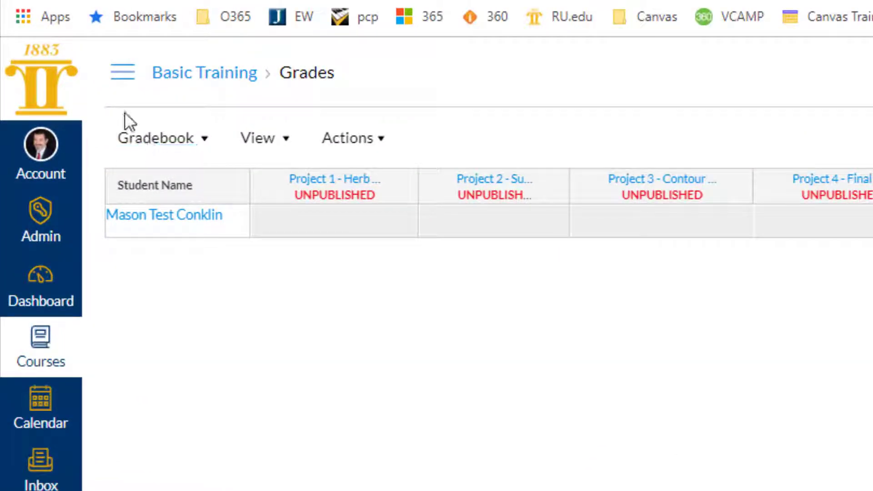
Go to the course's assignments and publish all four Major Projects, from Project 1 - Herb Spiral to Project 4 - Final Design.
click(123, 73)
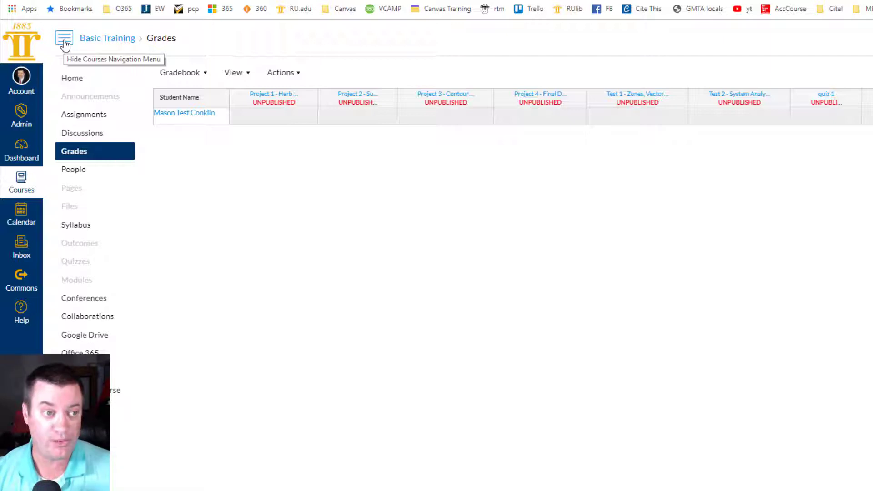
click(91, 119)
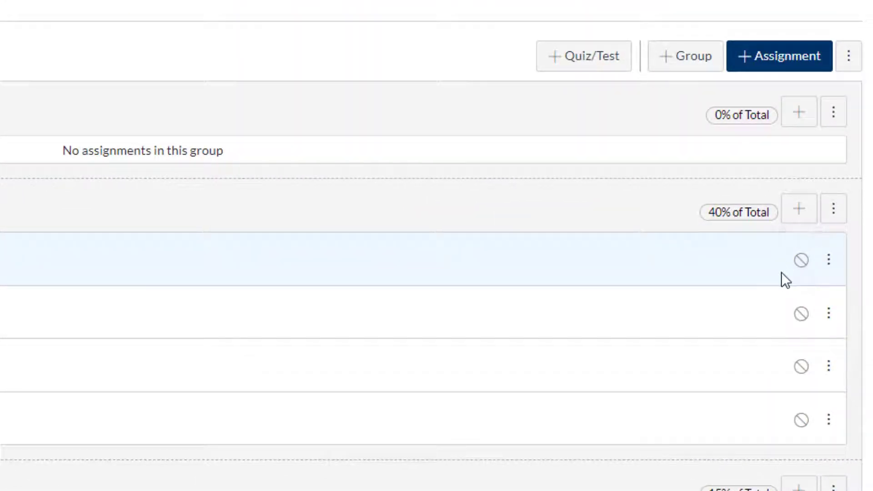
click(802, 262)
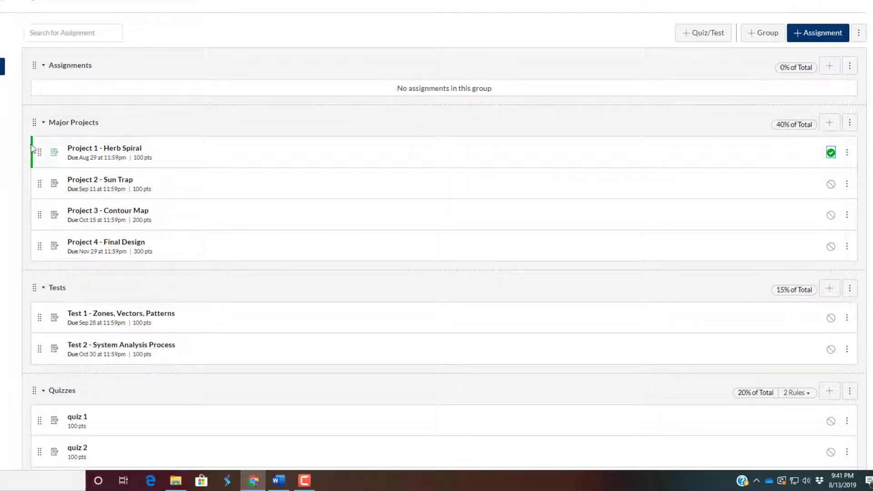
click(831, 185)
click(831, 215)
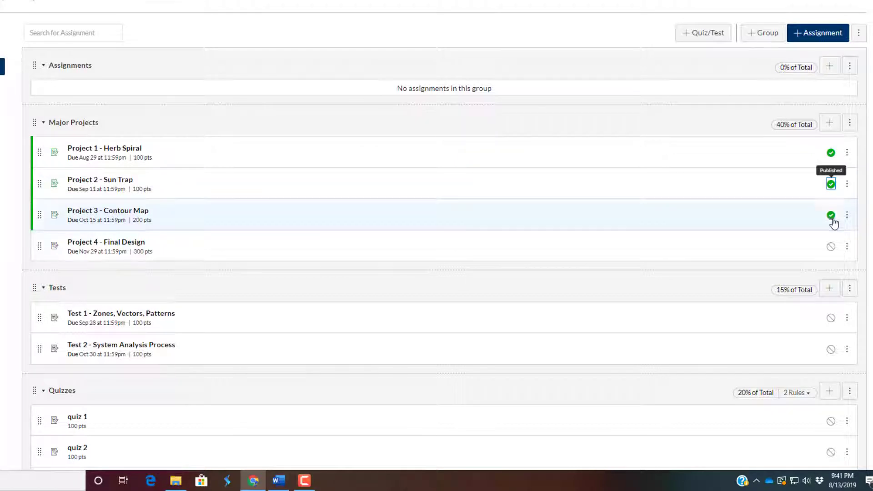
click(830, 247)
Publish Test 1 - Zones, Vectors, Patterns and Test 2 - System Analysis Process.
scroll(791, 244, down, 2)
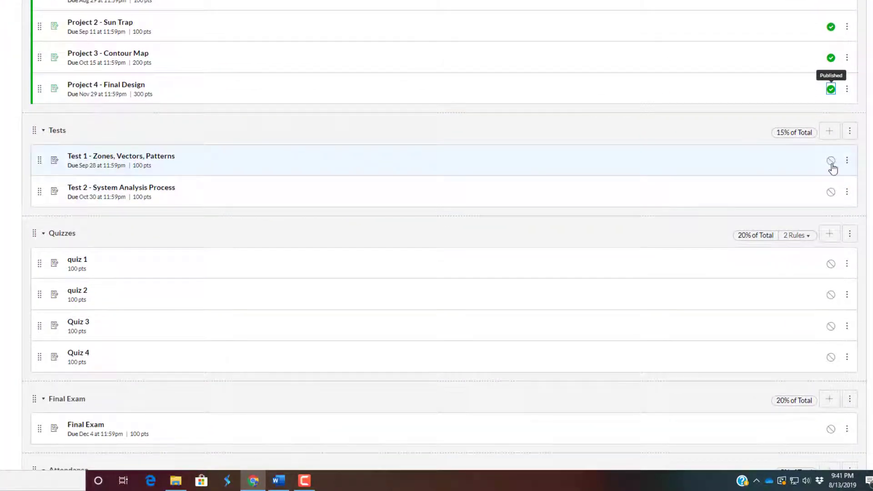
click(831, 161)
click(831, 193)
Publish quizzes 1 to 4 and the Final Exam.
scroll(800, 254, down, 2)
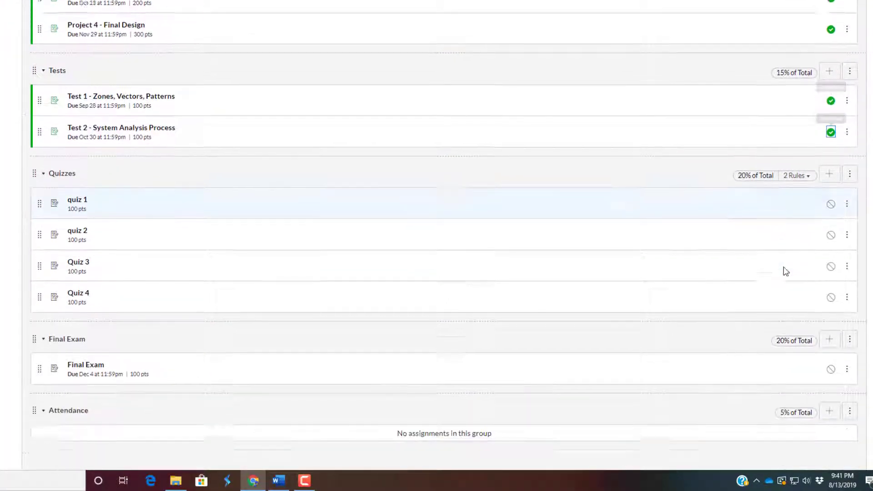
click(830, 164)
click(831, 197)
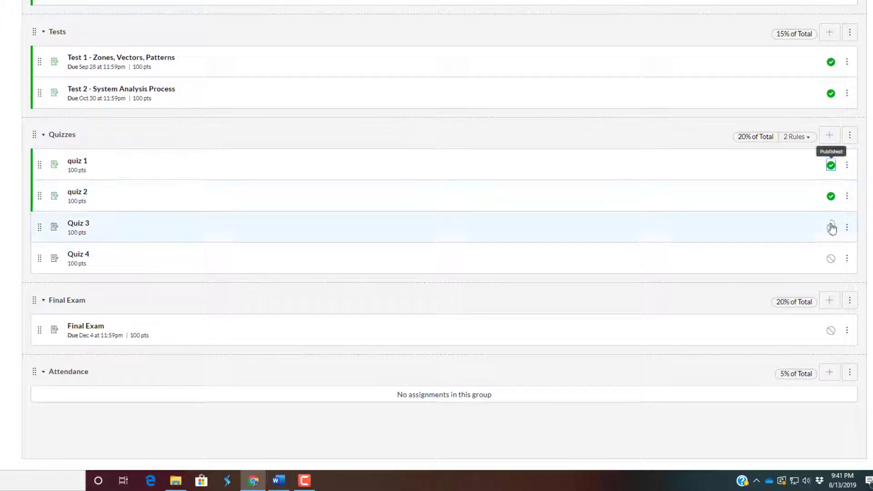
scroll(830, 228, up, 1)
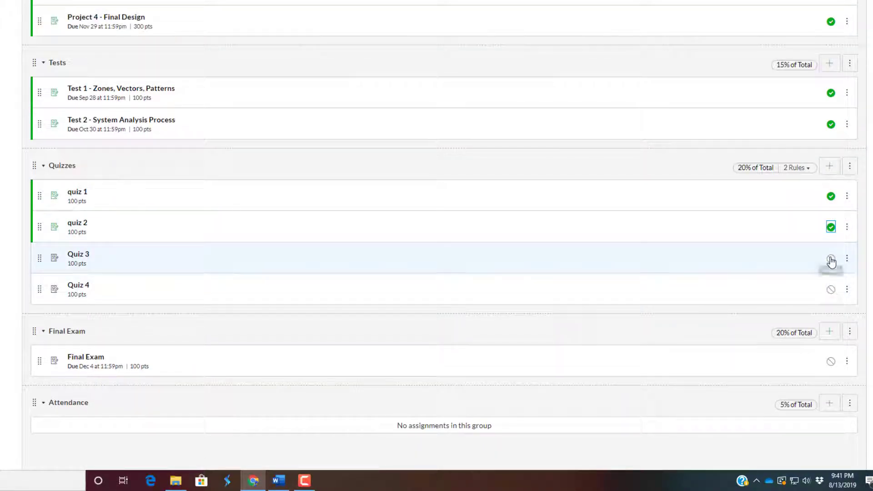
click(830, 259)
click(831, 289)
scroll(726, 286, down, 1)
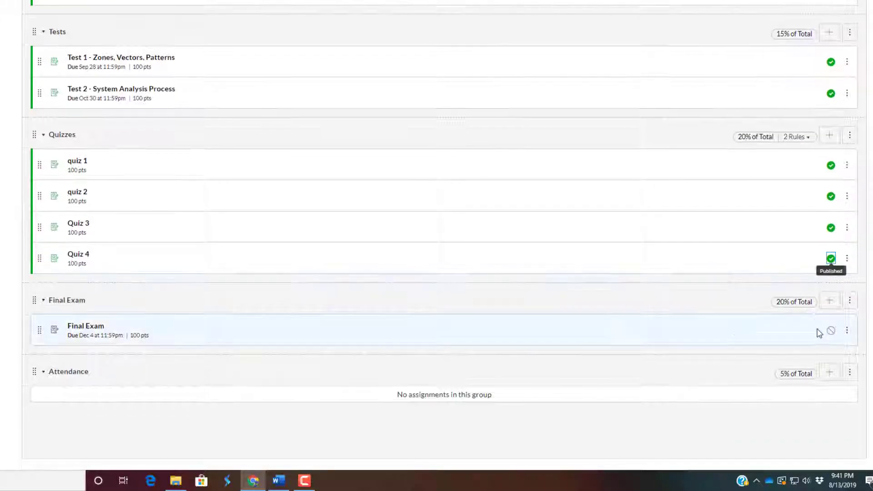
click(830, 331)
Return to the gradebook and enter a grade of 85 for the student's Project 1 - Herb Spiral.
scroll(471, 271, up, 5)
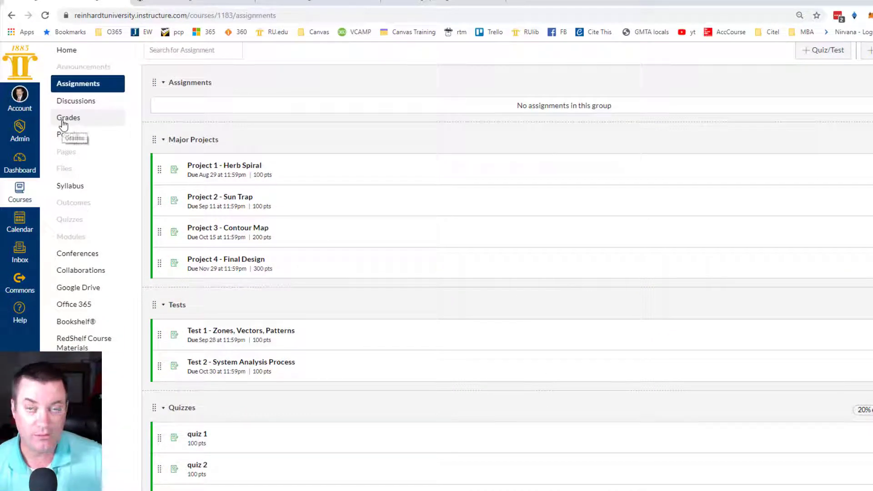
click(68, 121)
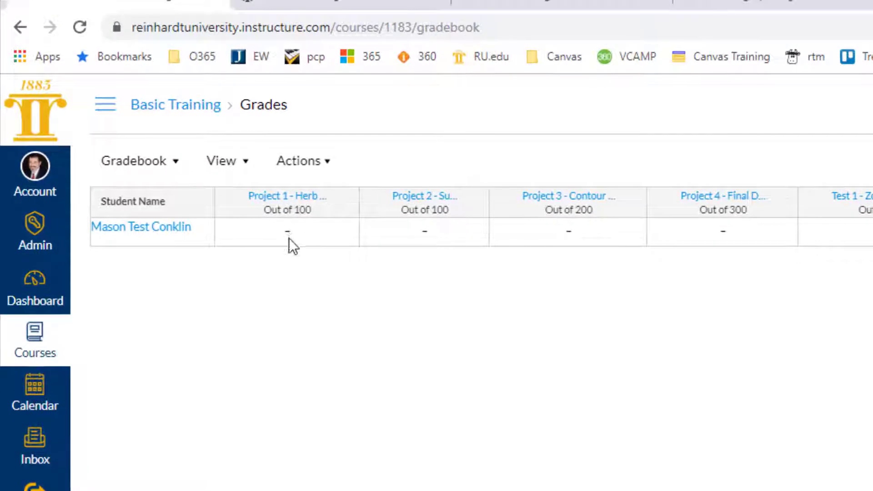
click(288, 235)
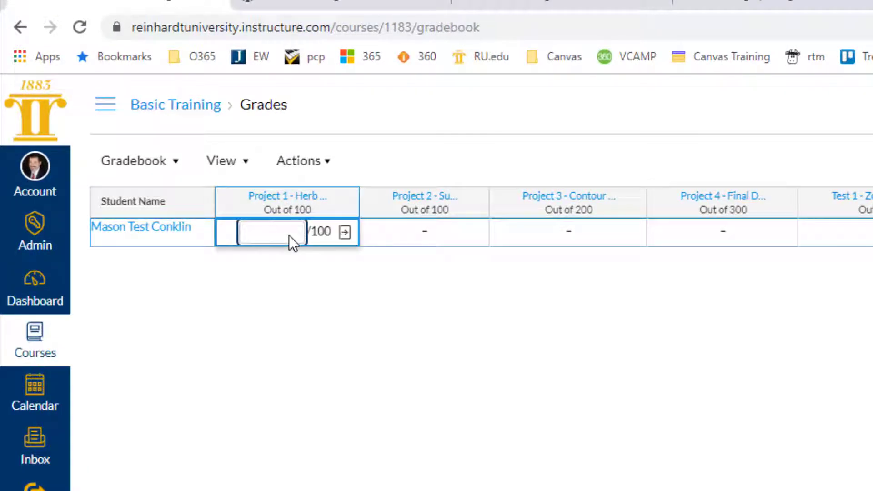
text(85)
click(342, 291)
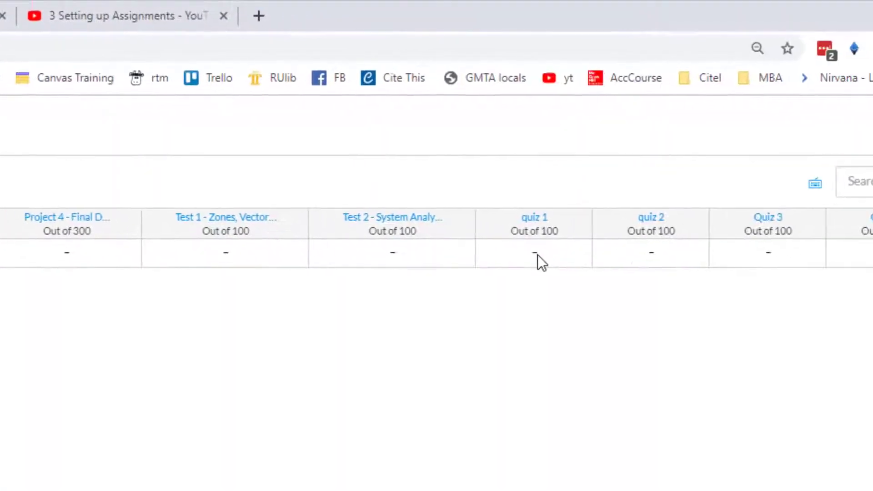
Enter the student's quiz grades: 92 for quiz 1 and 84 for quiz 2.
click(534, 254)
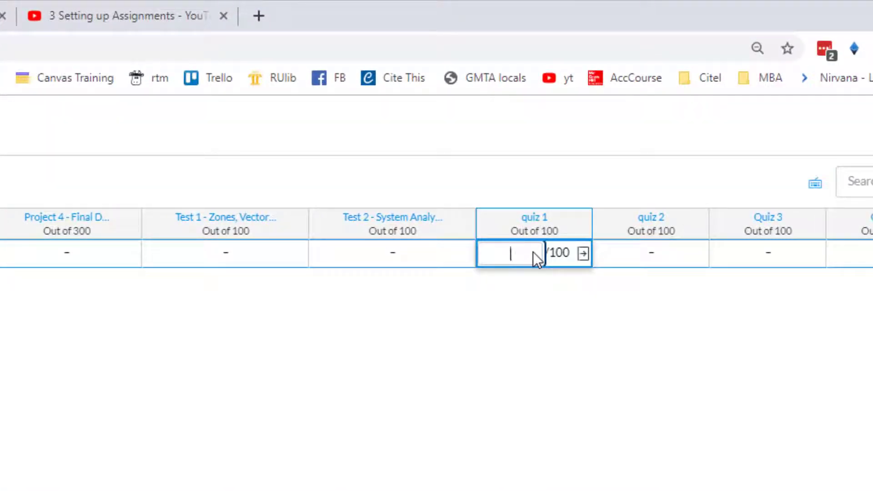
text(92)
click(370, 448)
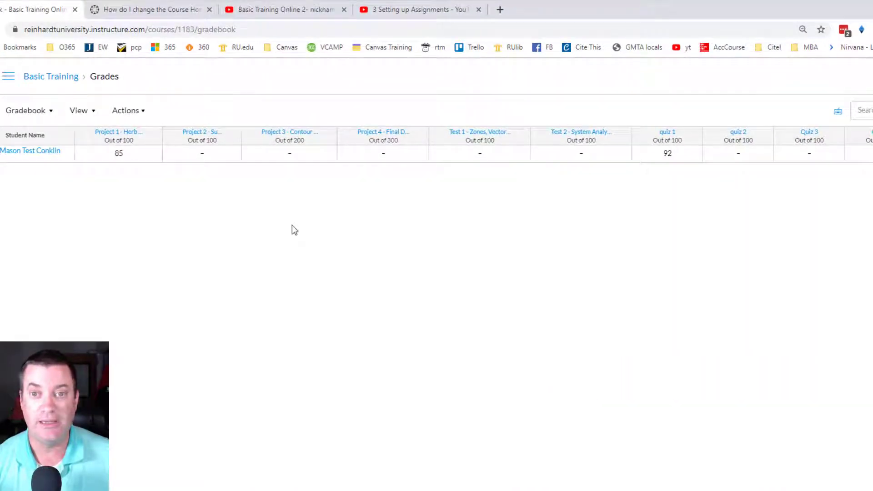
click(737, 154)
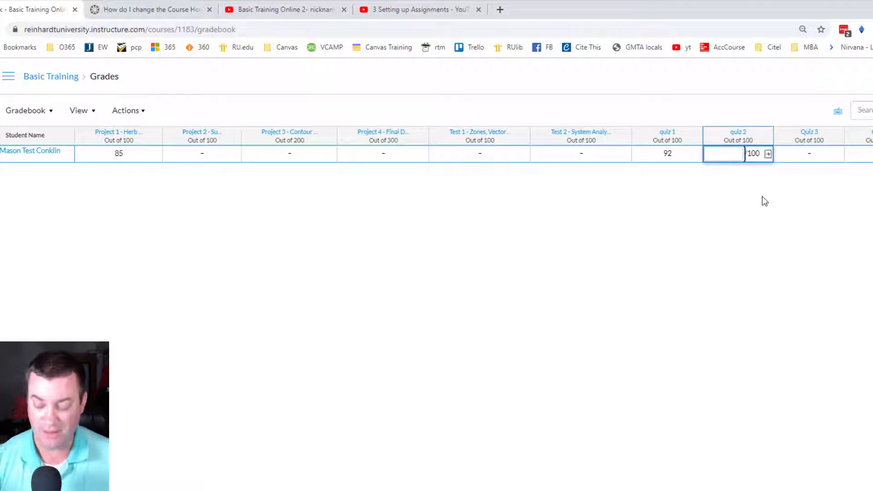
text(84)
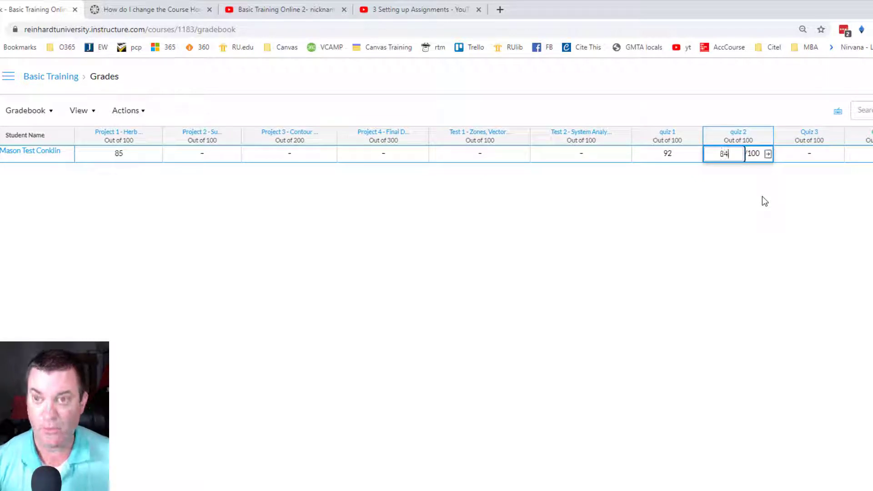
click(738, 211)
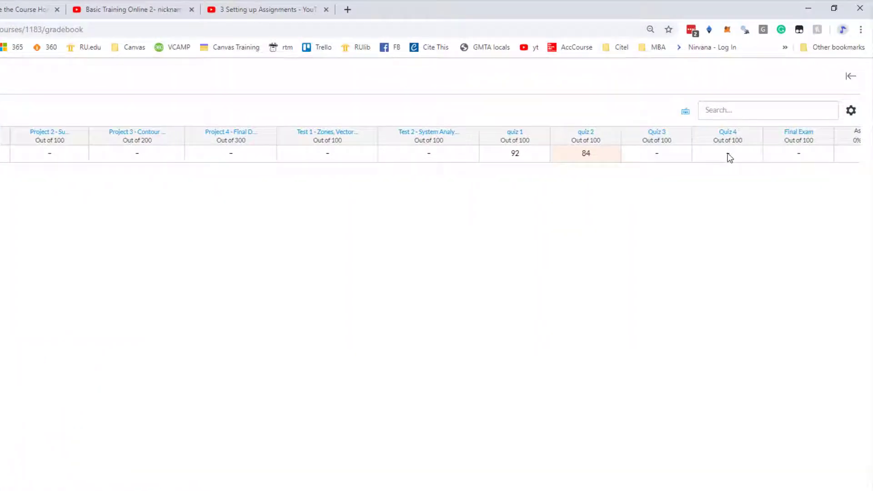
Mark the student as excused from Quiz 4 by entering "Ex" as the grade.
click(729, 157)
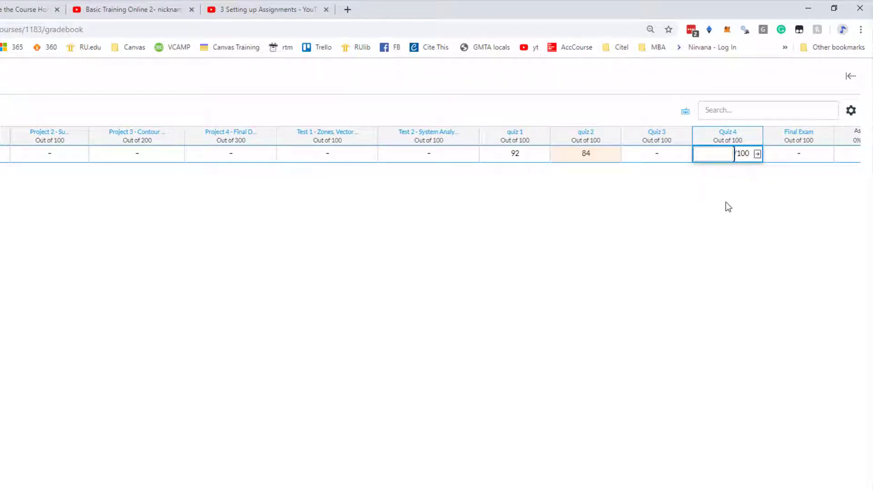
text(Ex)
key(Return)
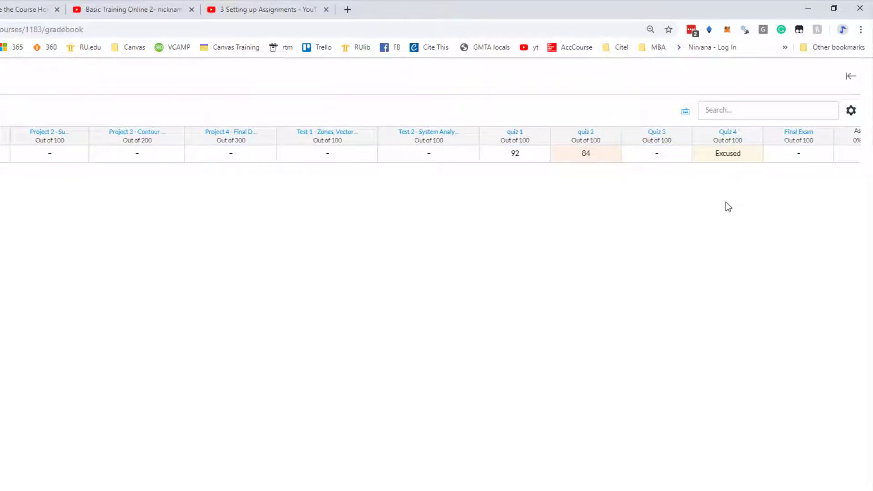
click(725, 155)
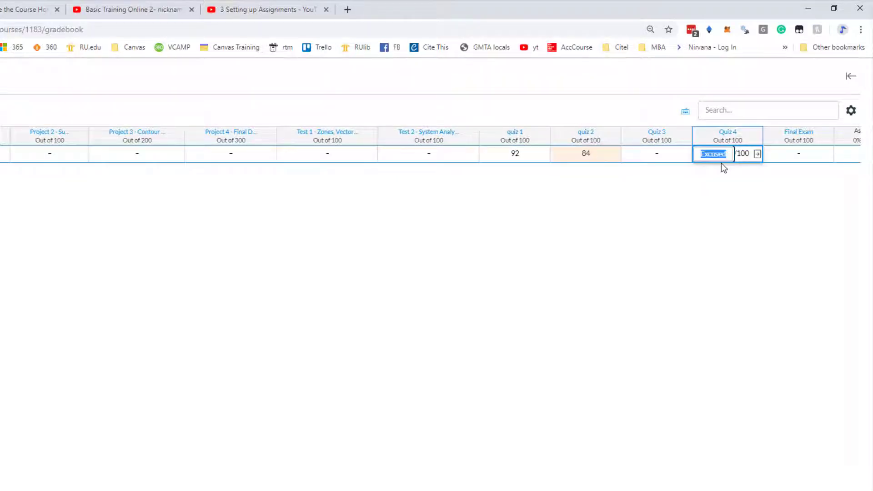
text(Ex)
key(Return)
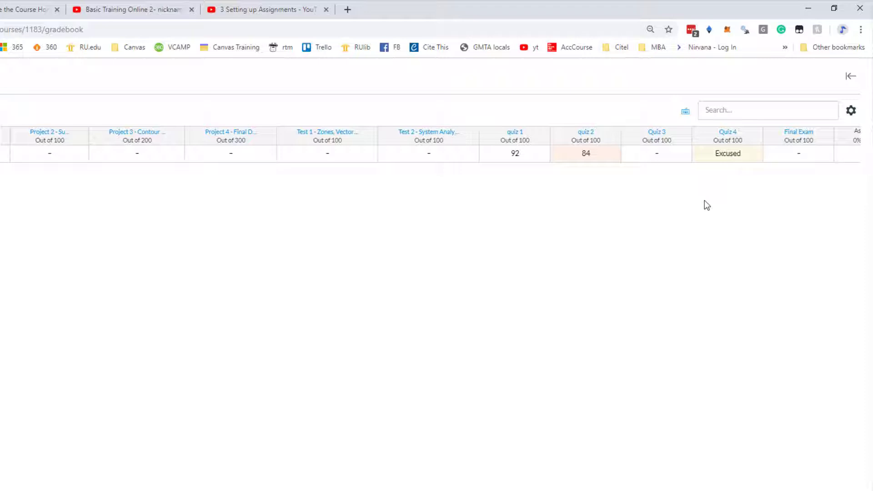
Replace the student's excused mark for Quiz 4 with a grade of 80.
click(725, 159)
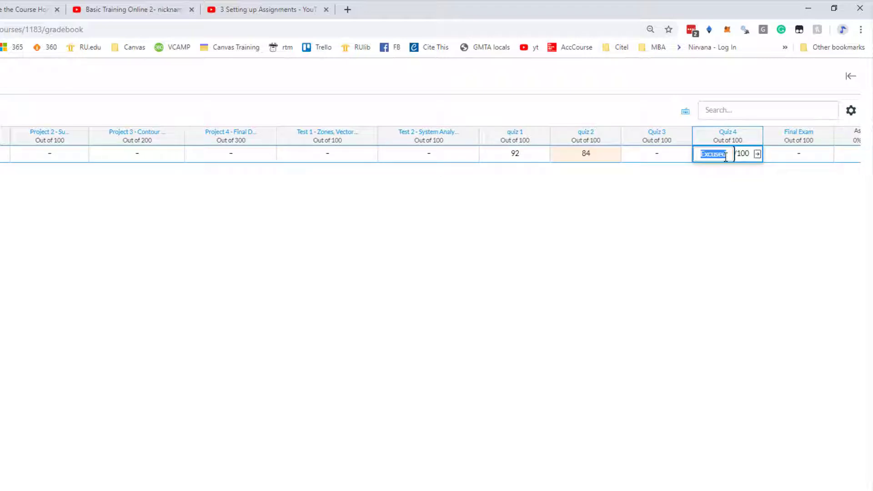
text(80)
click(710, 226)
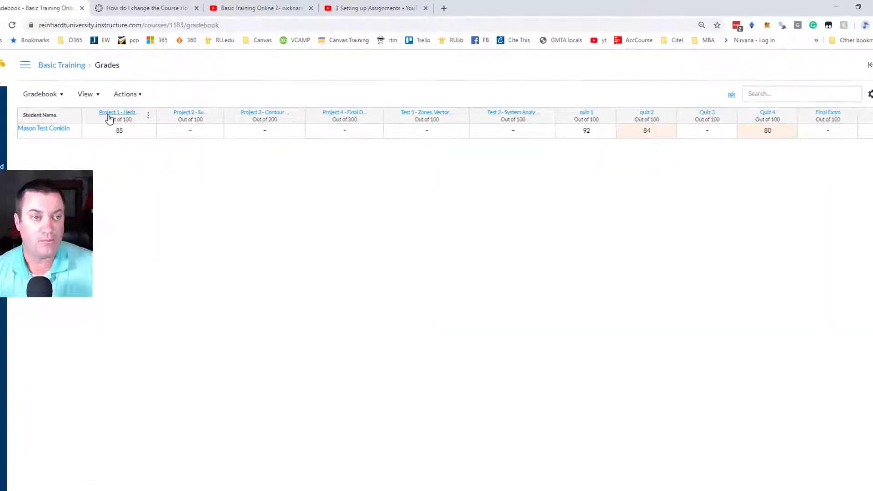
Enter a grade of 91 for the student's Project 2 - Sun Trap.
click(189, 135)
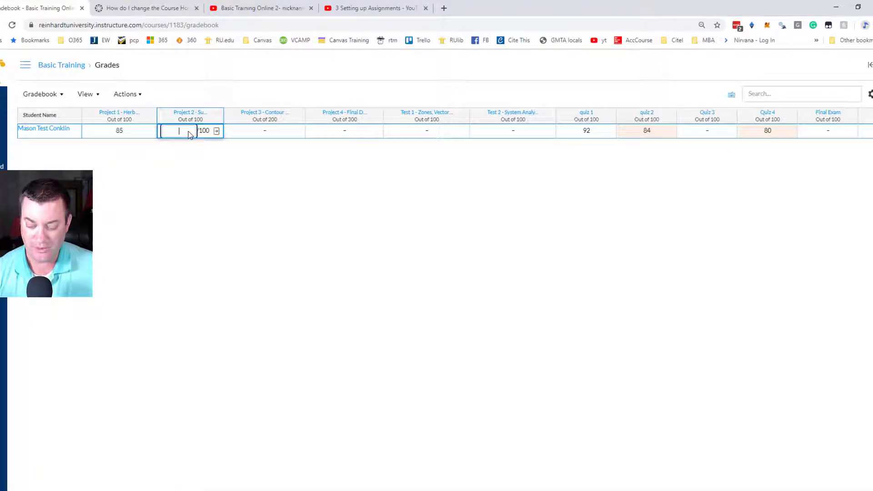
text(91)
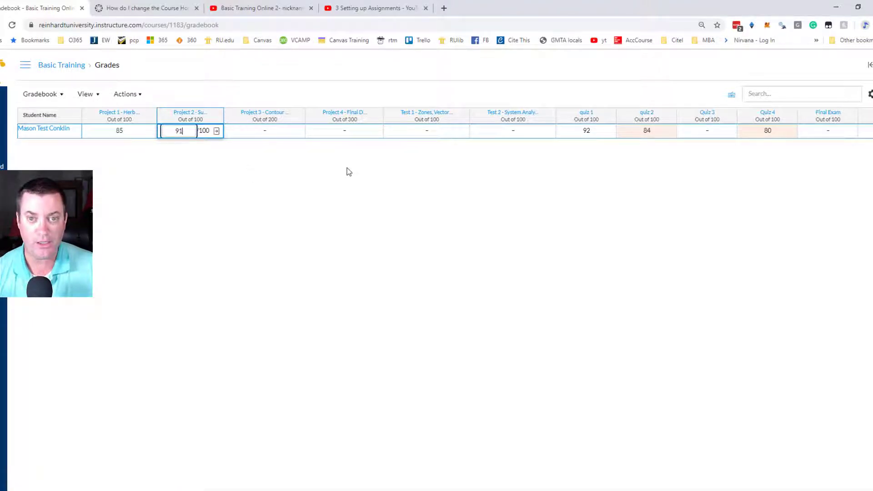
click(350, 172)
Enter the student's grades of 65 for Test 1 and 92 for Quiz 3.
click(427, 130)
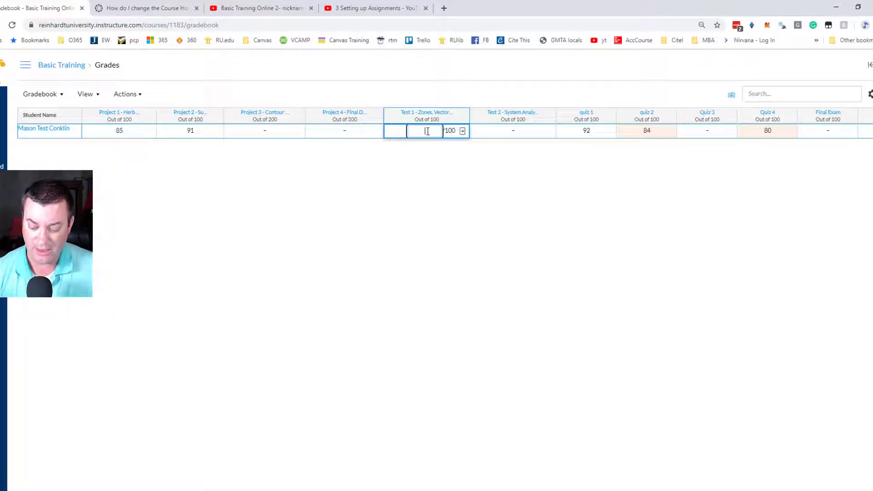
text(65)
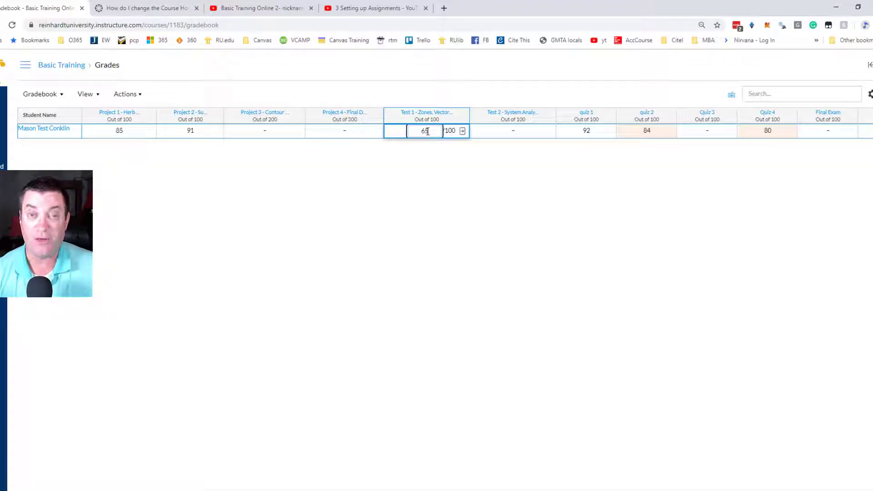
click(437, 215)
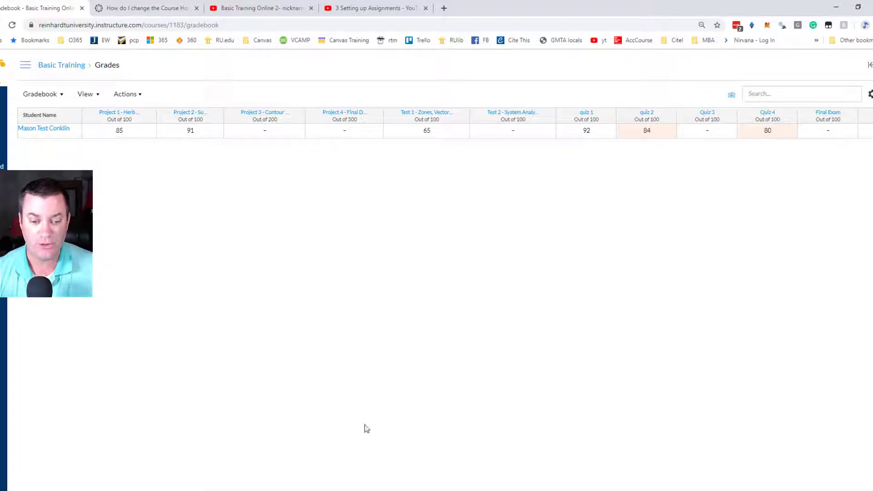
scroll(540, 481, right, 5)
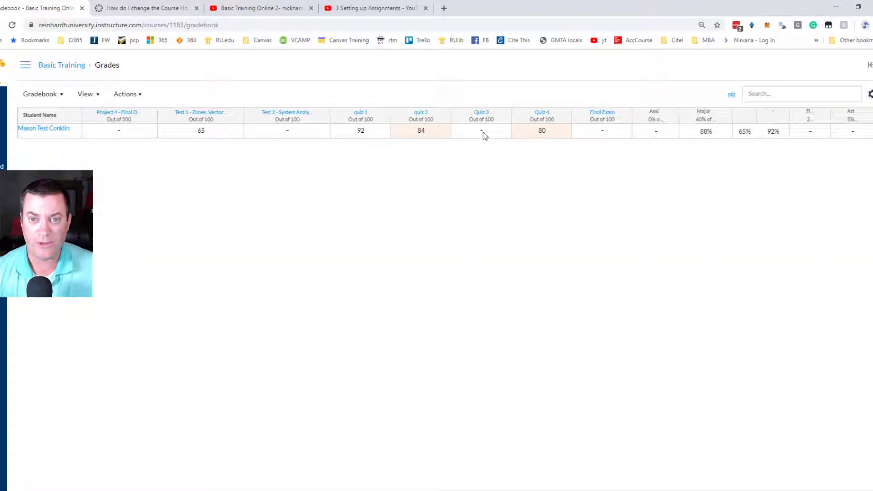
click(483, 132)
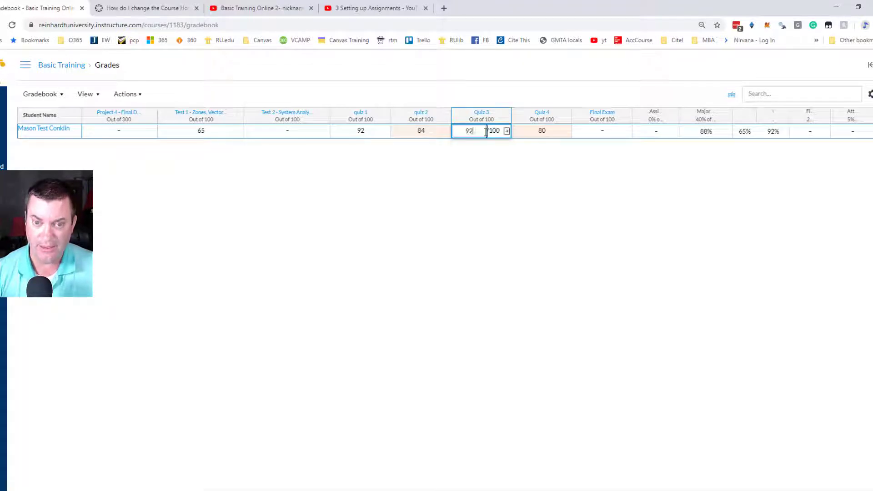
drag(404, 489, 293, 489)
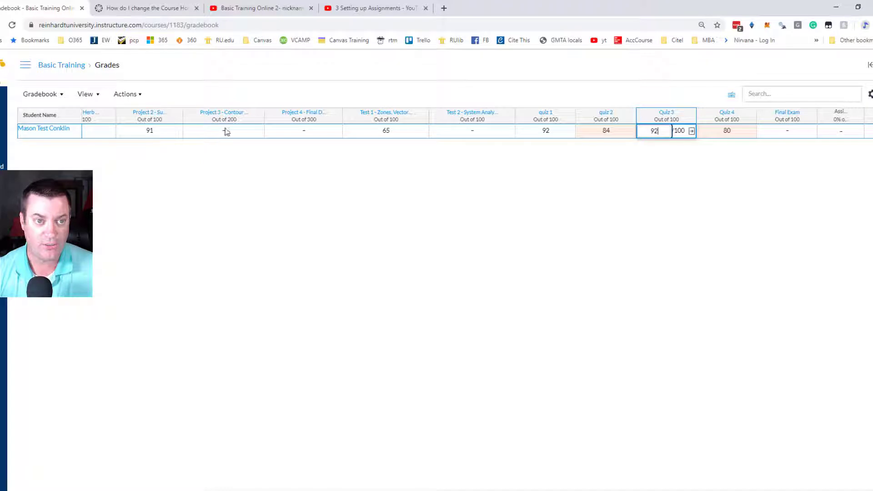
click(255, 148)
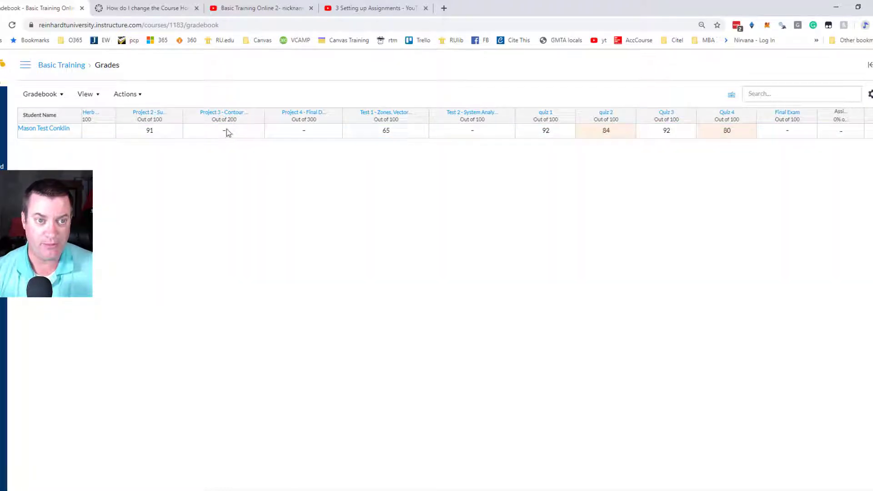
Enter the student's grades of 195 for Project 3 - Contour and 92 for Test 2 - System Analysis.
click(224, 133)
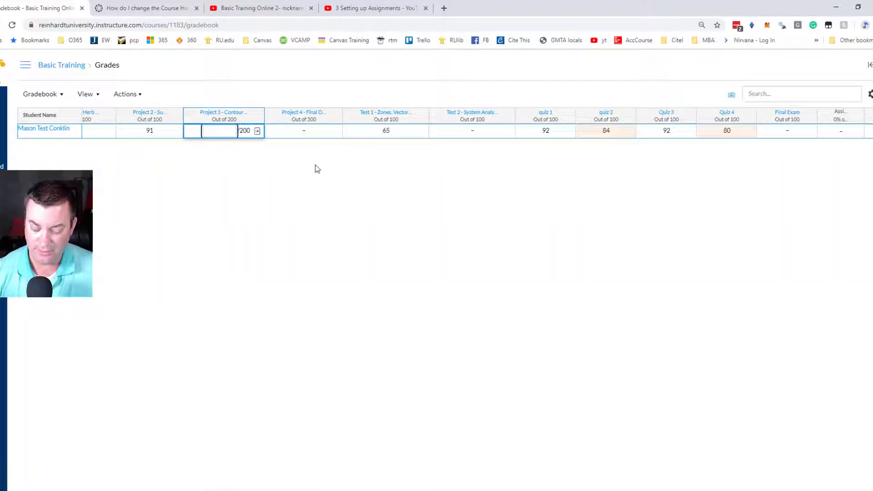
text(195)
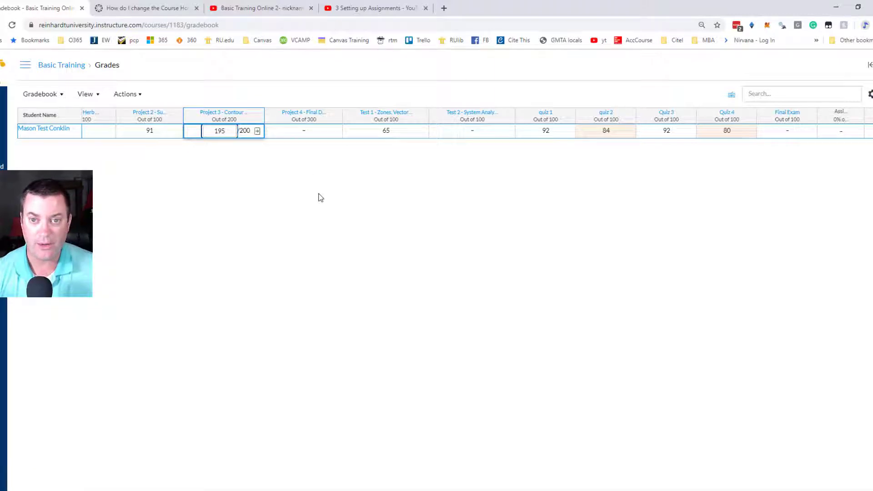
click(319, 196)
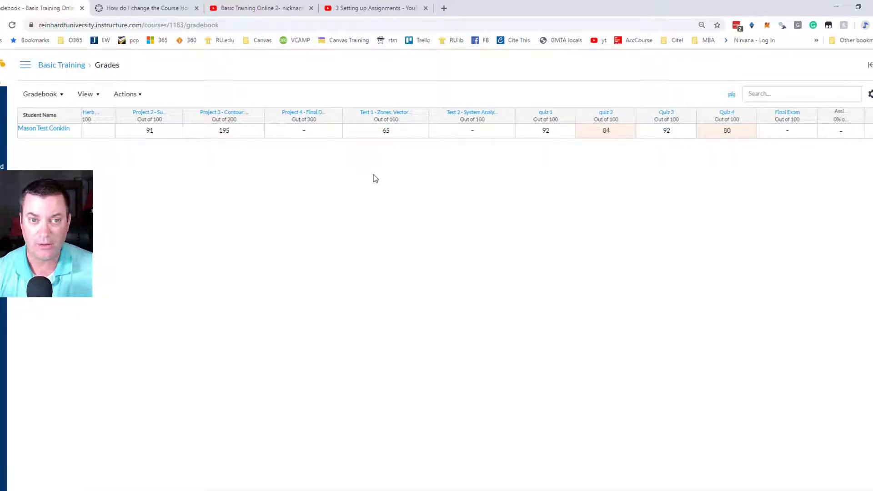
click(473, 134)
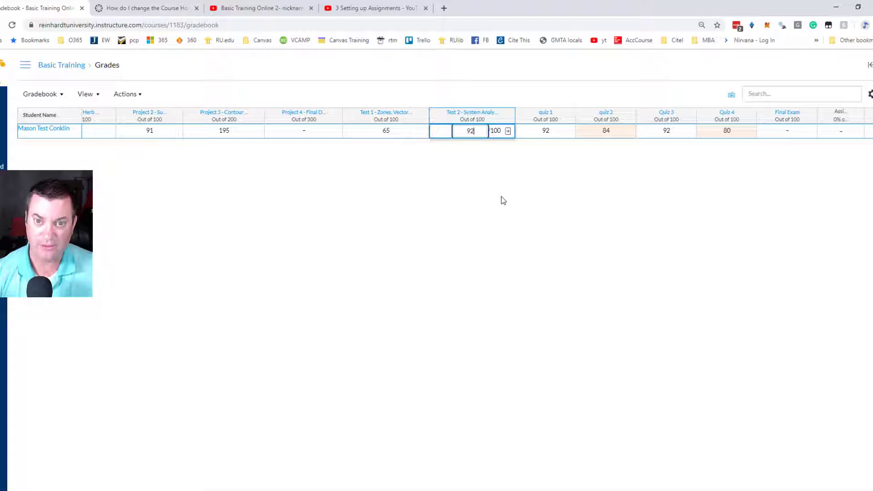
text(92)
click(411, 220)
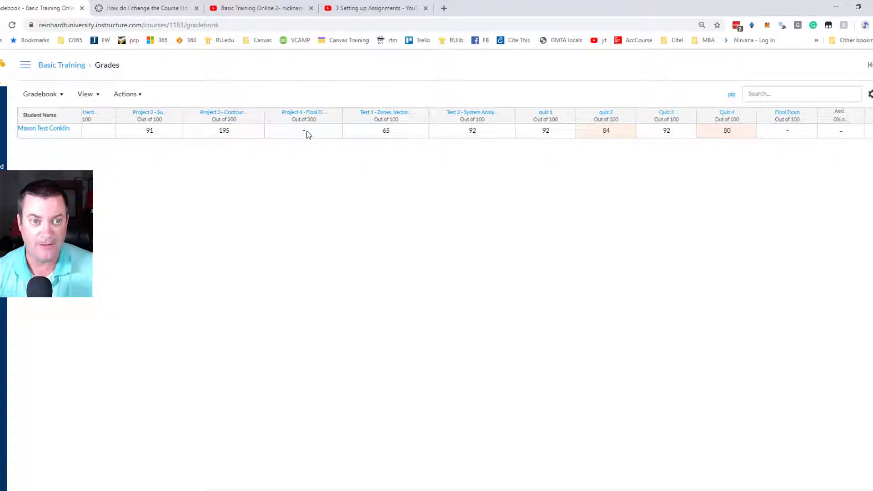
Enter the student's grades of 294 for Project 4 and 93 for the Final Exam.
click(303, 132)
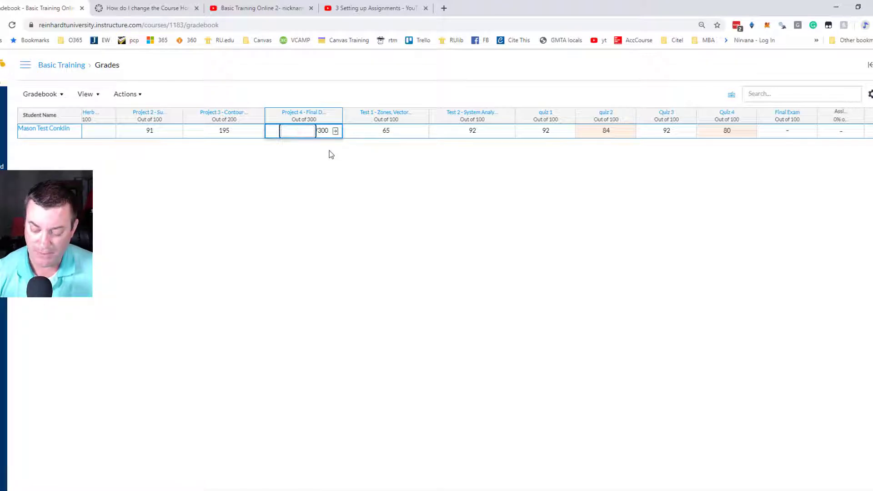
text(29)
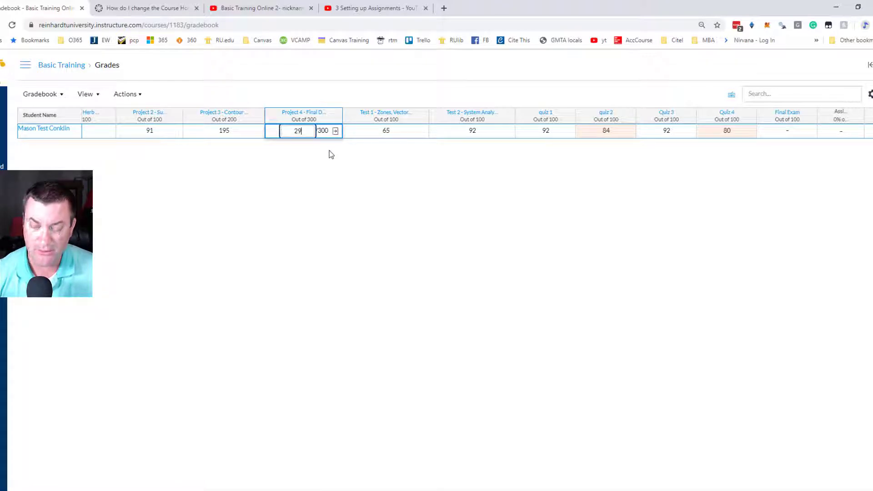
text(4)
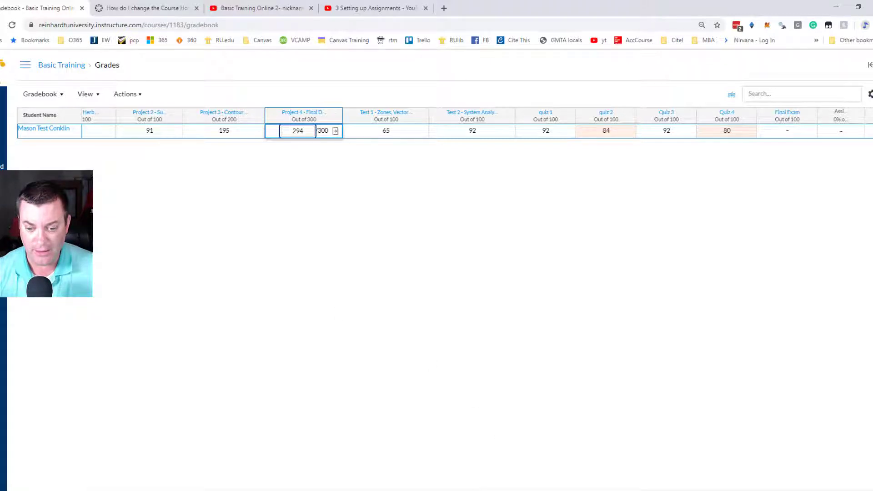
scroll(491, 456, right, 4)
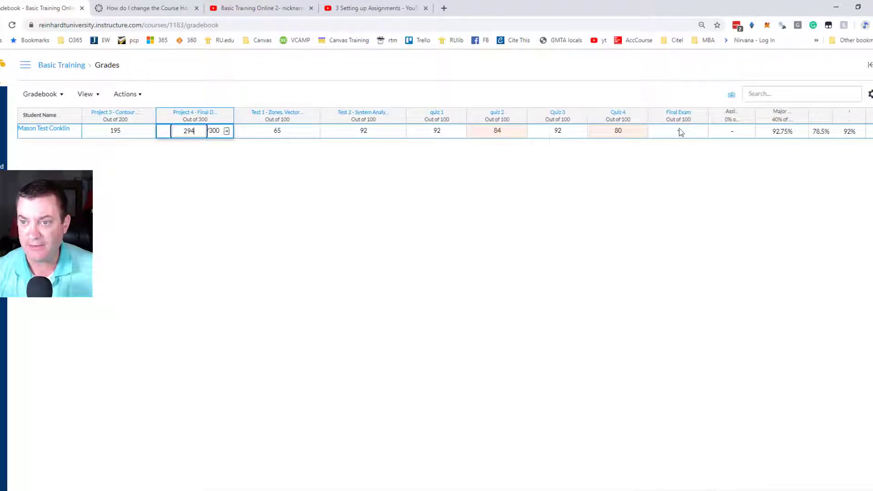
click(694, 155)
click(677, 132)
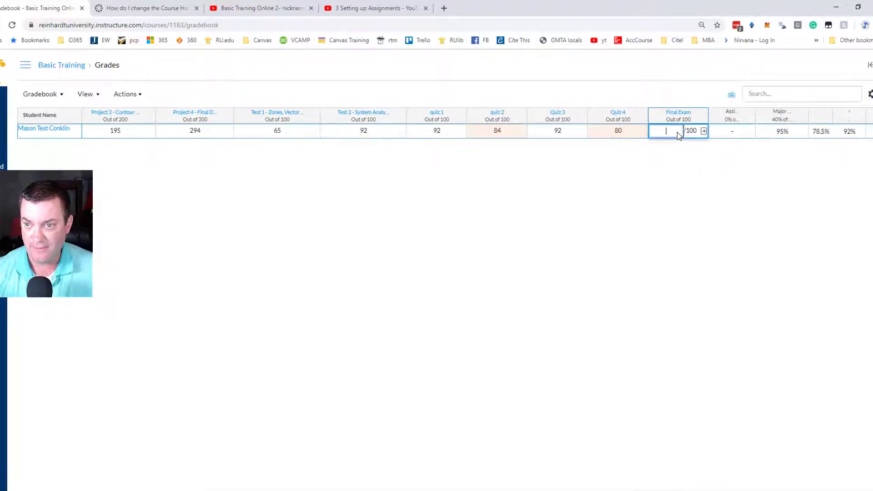
click(676, 221)
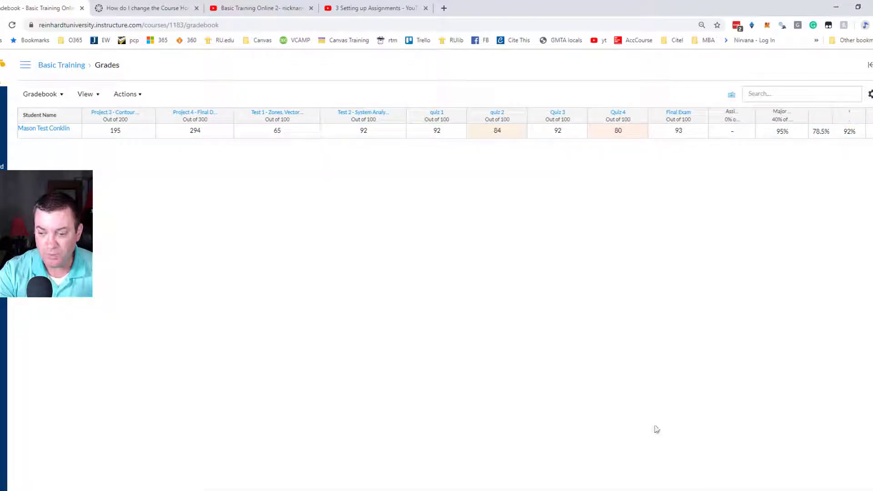
Widen the Assignments and Major Projects group columns until their full names and grade weights fit.
scroll(723, 483, right, 5)
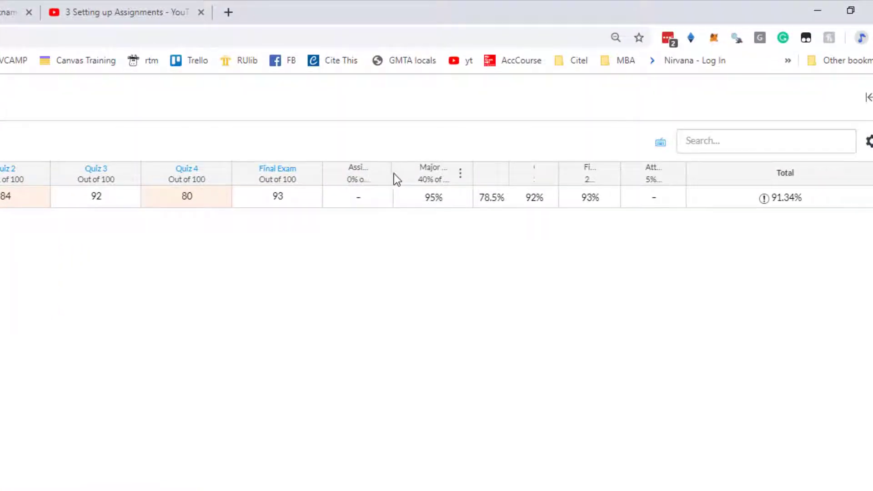
drag(394, 174, 423, 179)
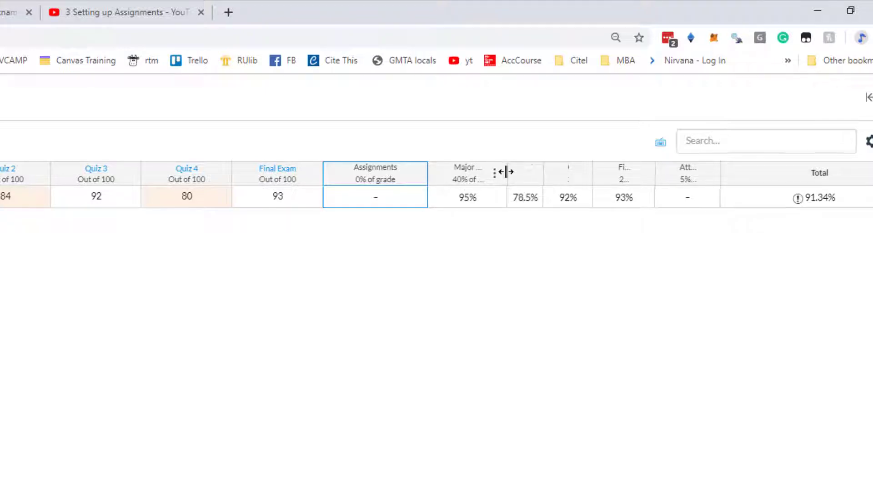
drag(503, 172, 536, 177)
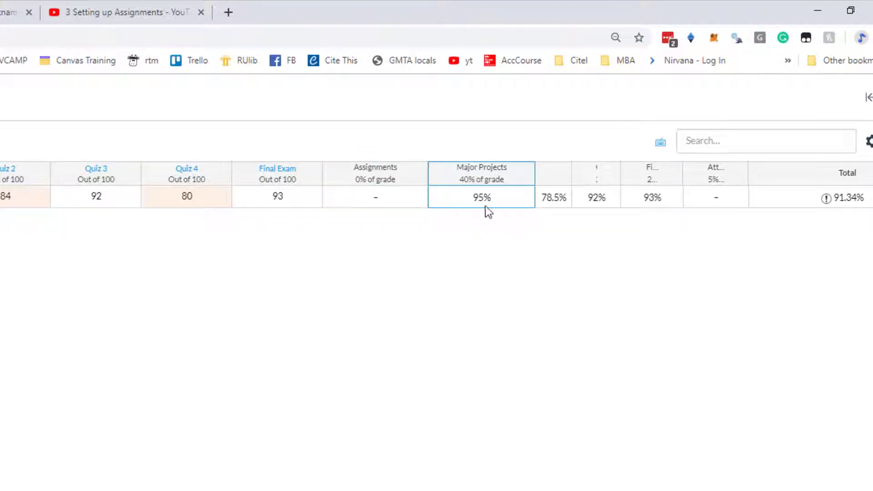
Widen the Tests and Quizzes group columns to fit their full names and grade weights.
scroll(436, 184, left, 6)
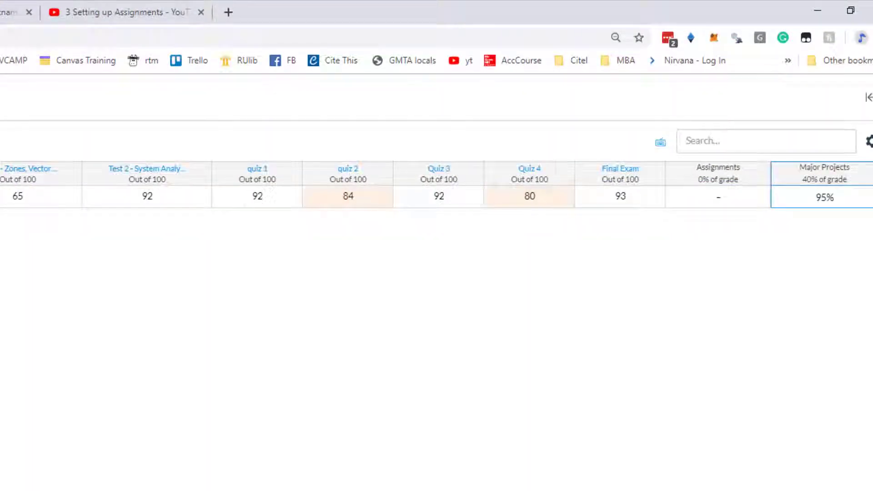
scroll(437, 184, left, 3)
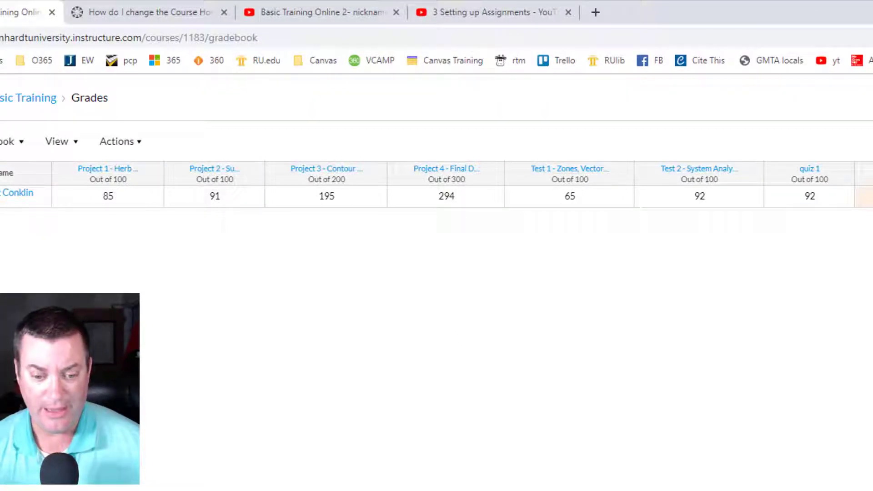
scroll(454, 195, right, 1)
scroll(454, 196, right, 10)
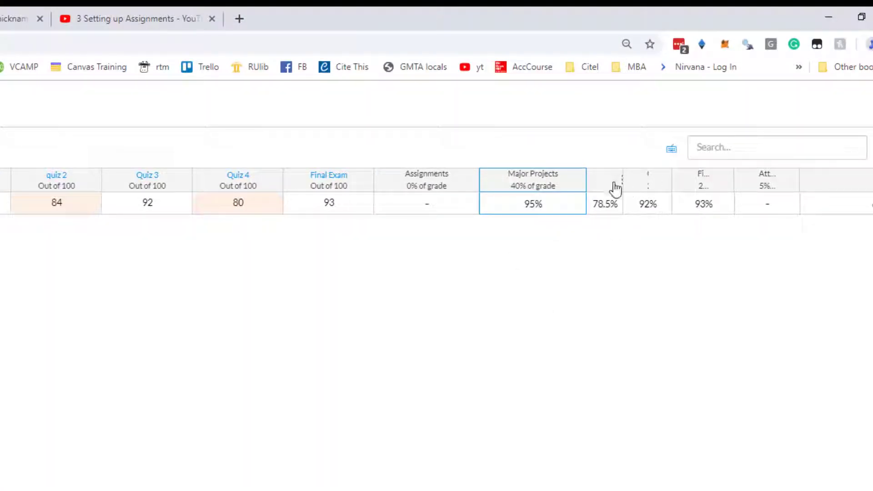
drag(621, 181, 679, 181)
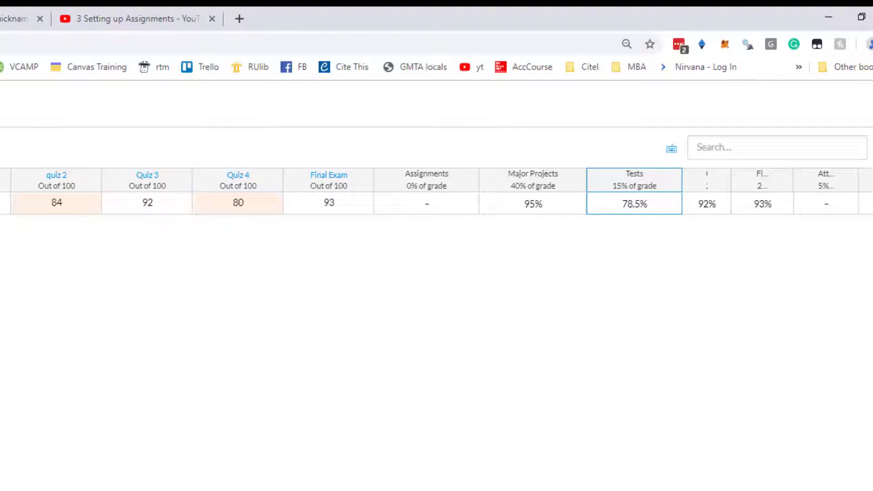
scroll(437, 203, left, 5)
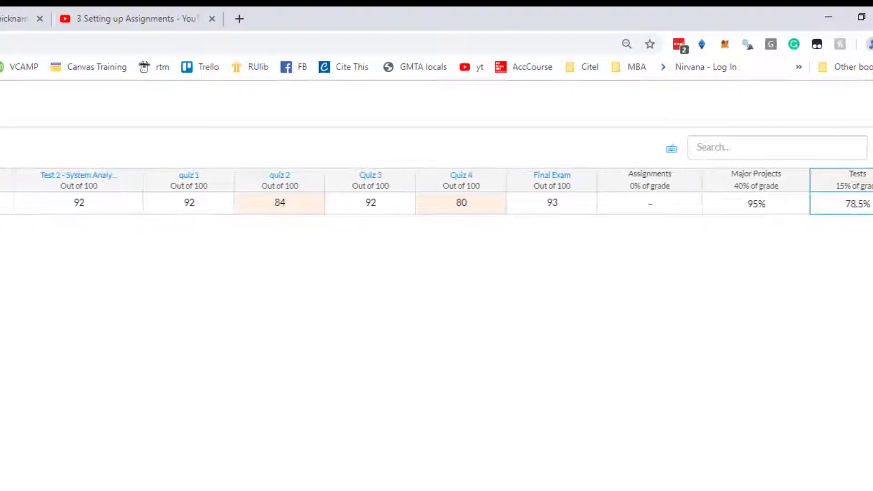
scroll(436, 191, right, 5)
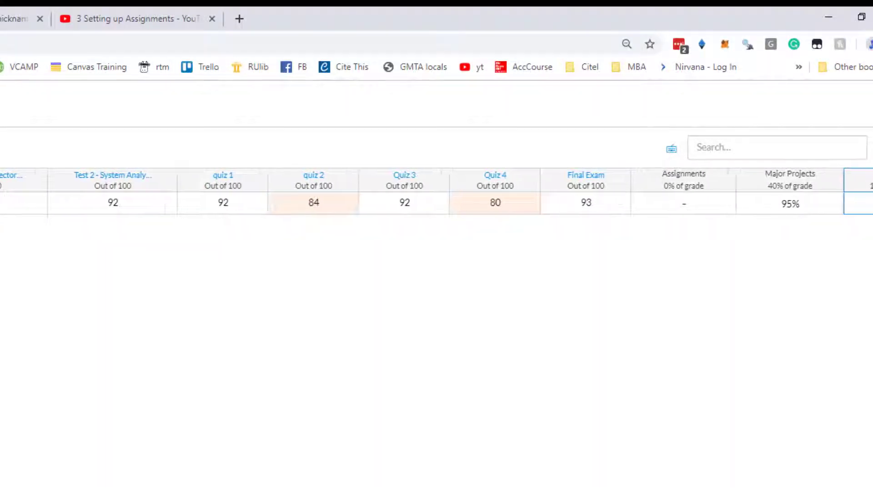
scroll(436, 191, right, 4)
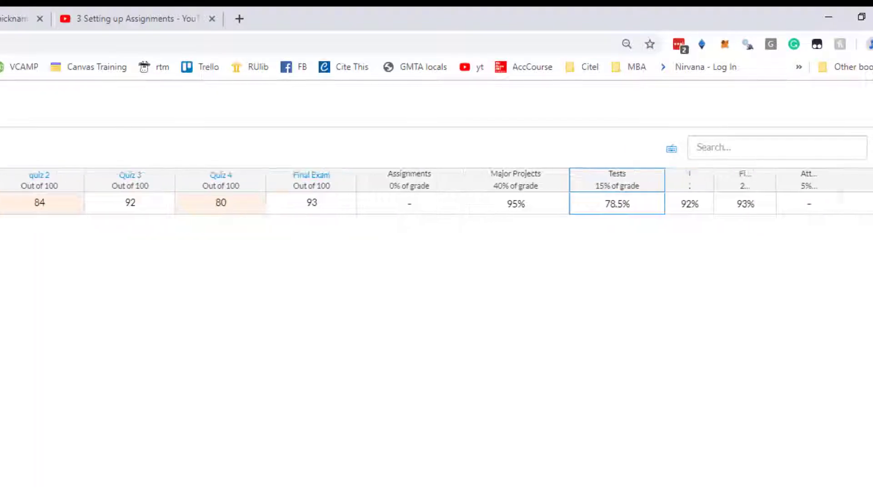
drag(680, 180, 725, 183)
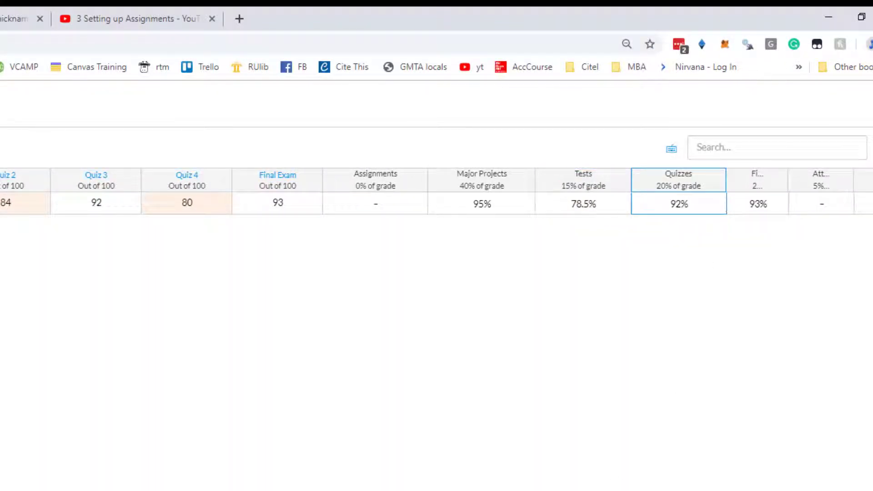
Widen the Final Exam and Attendance group columns to fit their headings, and bring the Total column fully into view.
scroll(428, 191, right, 2)
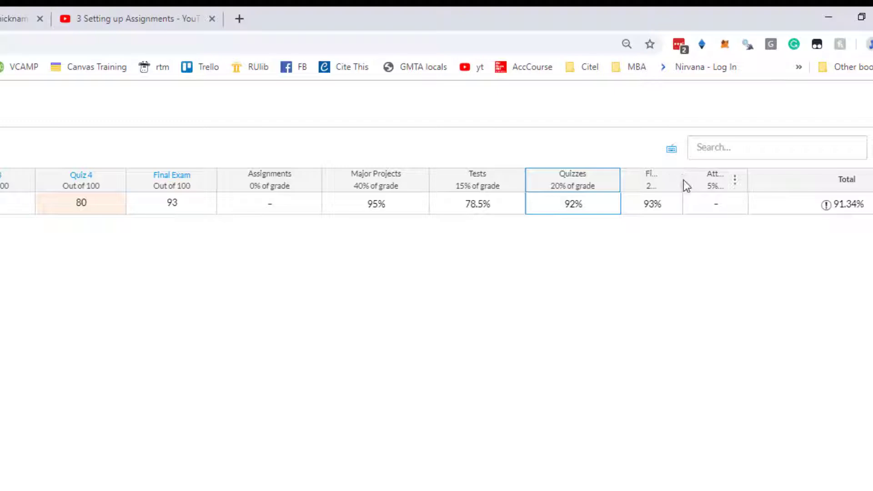
drag(680, 180, 717, 179)
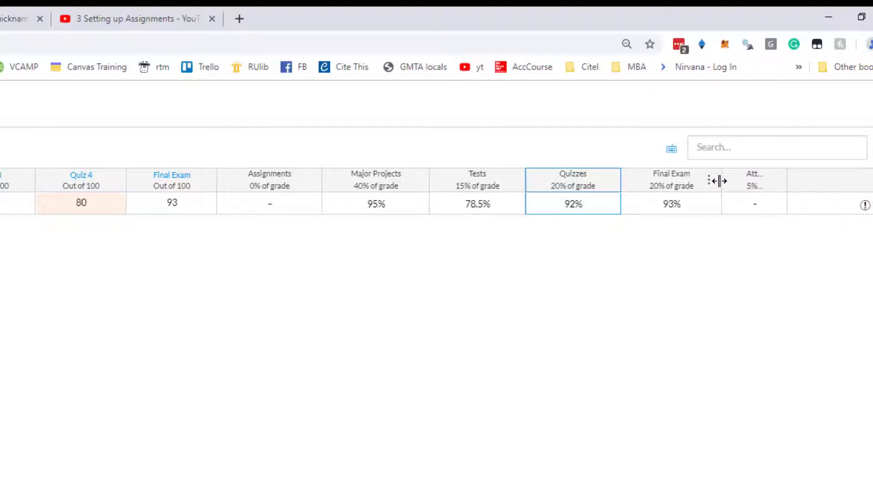
click(702, 213)
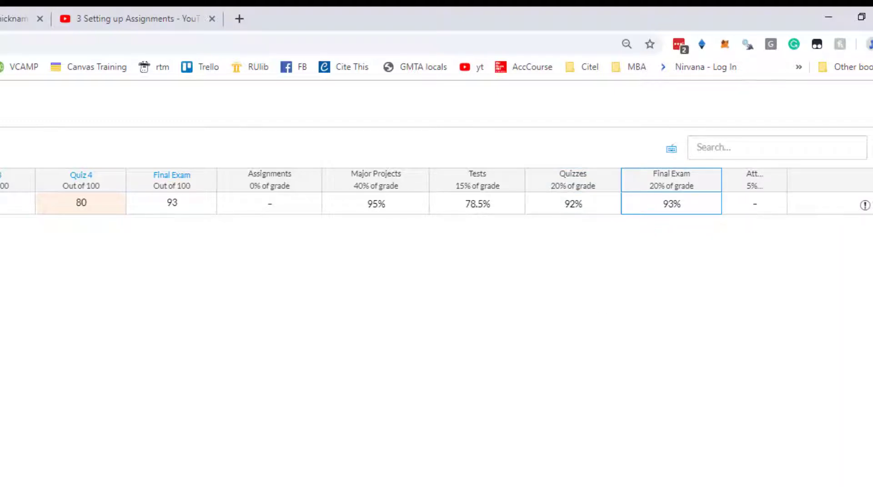
scroll(751, 230, right, 2)
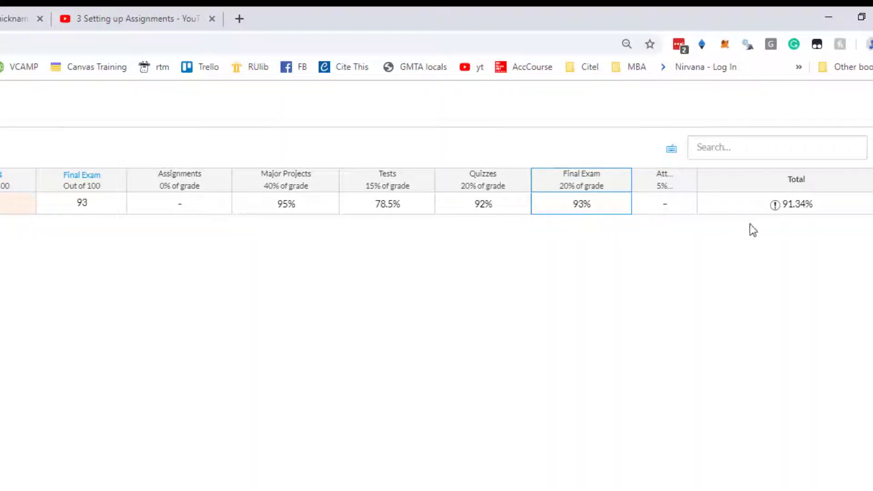
drag(695, 180, 724, 185)
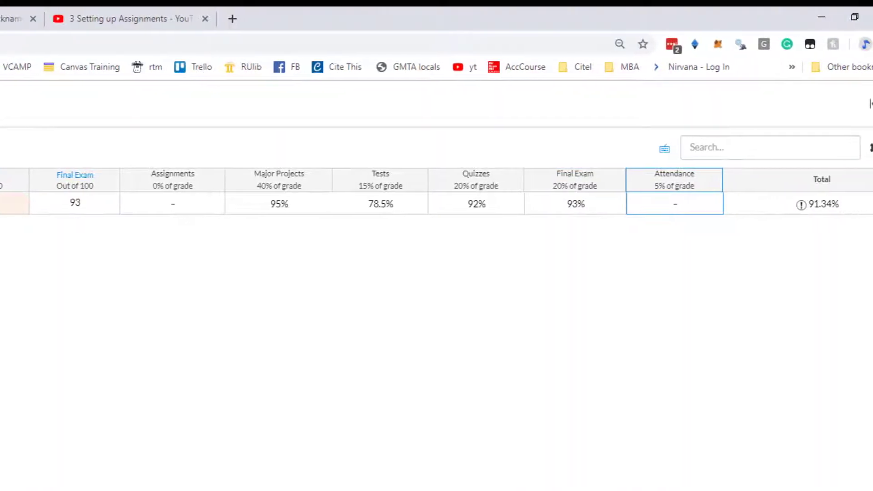
scroll(436, 203, right, 1)
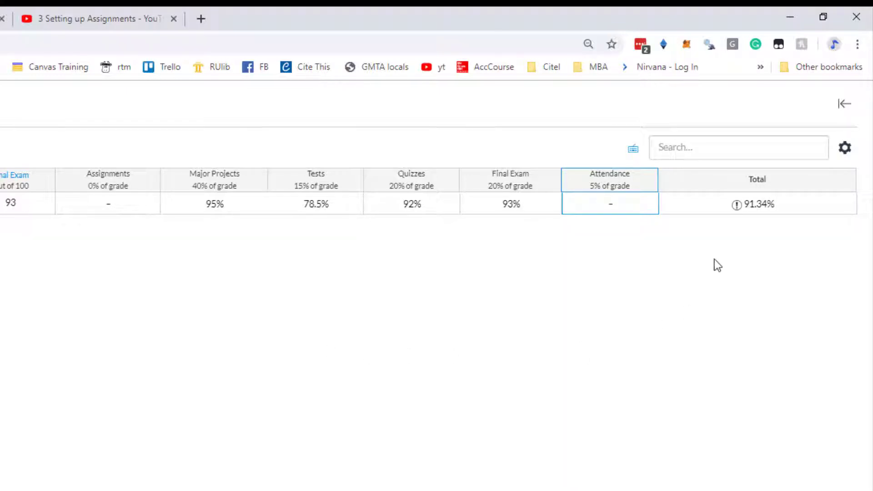
Inspect the alert beside the student's Total grade and review the weighted assignment-group scores.
click(738, 207)
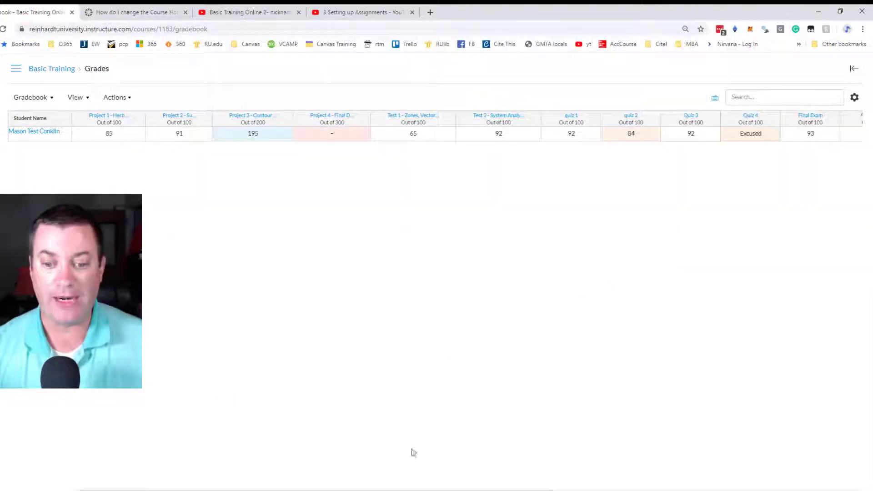
drag(407, 490, 725, 479)
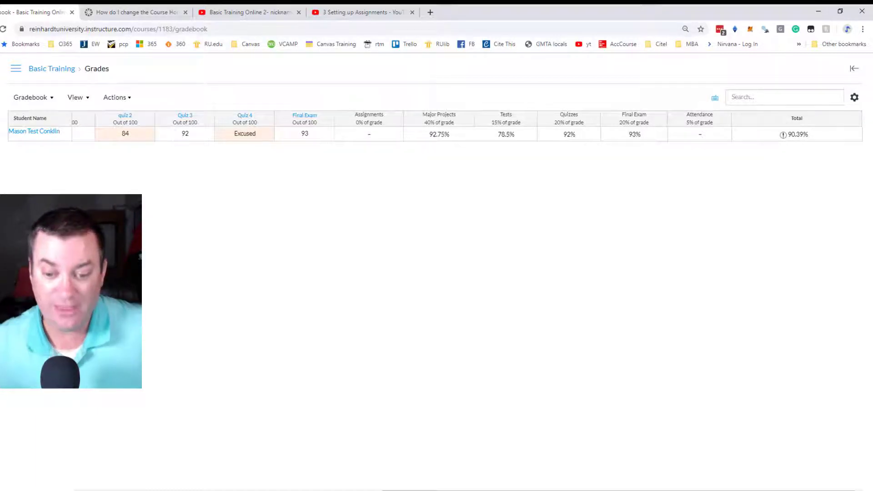
scroll(468, 132, left, 10)
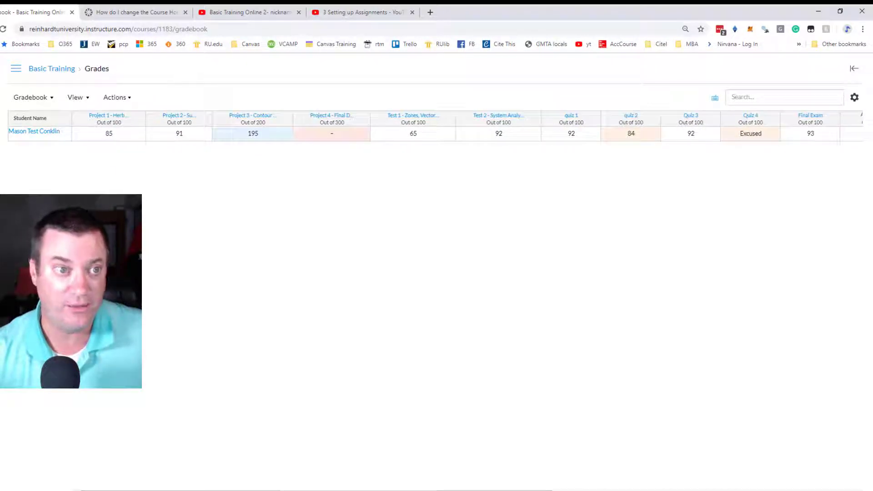
click(119, 101)
click(119, 97)
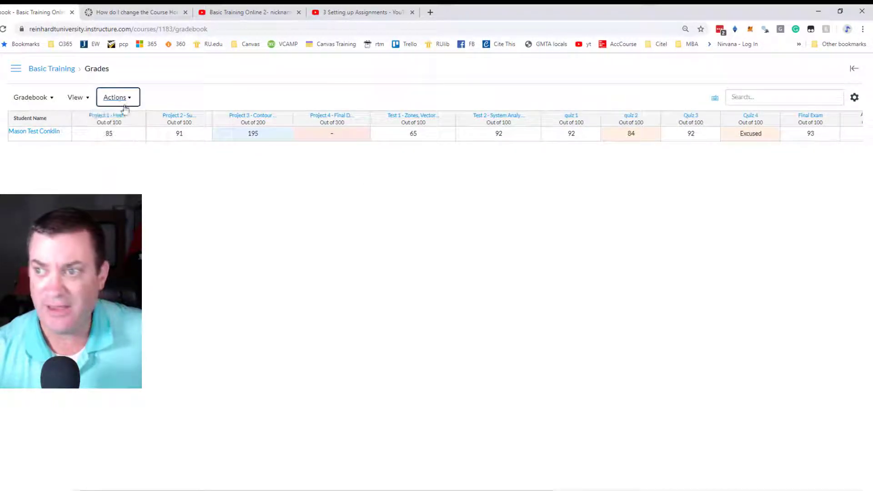
click(854, 97)
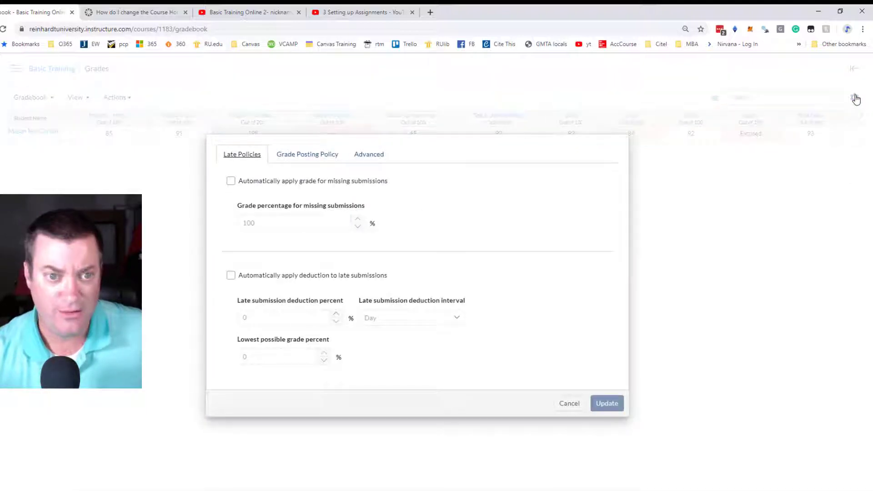
click(707, 395)
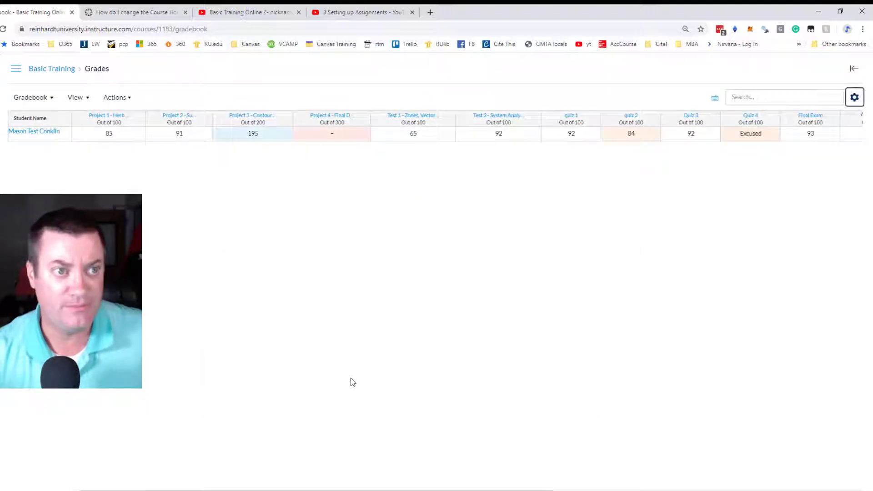
click(40, 101)
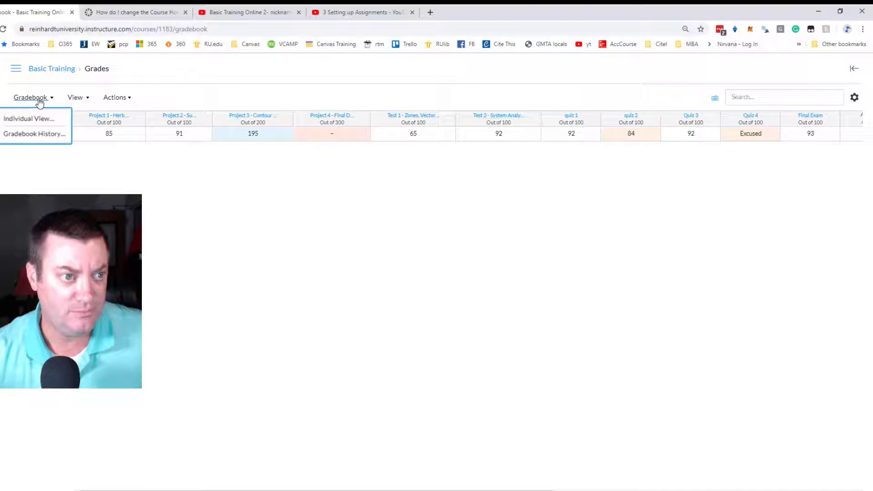
click(76, 97)
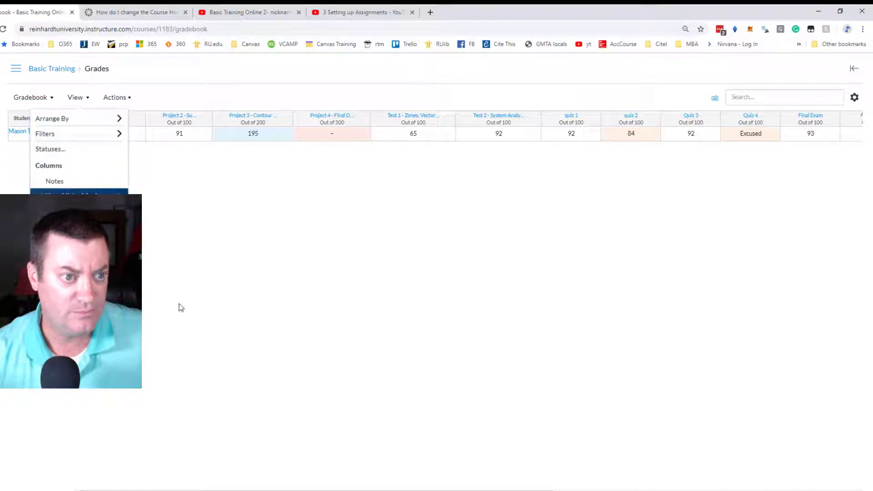
click(462, 339)
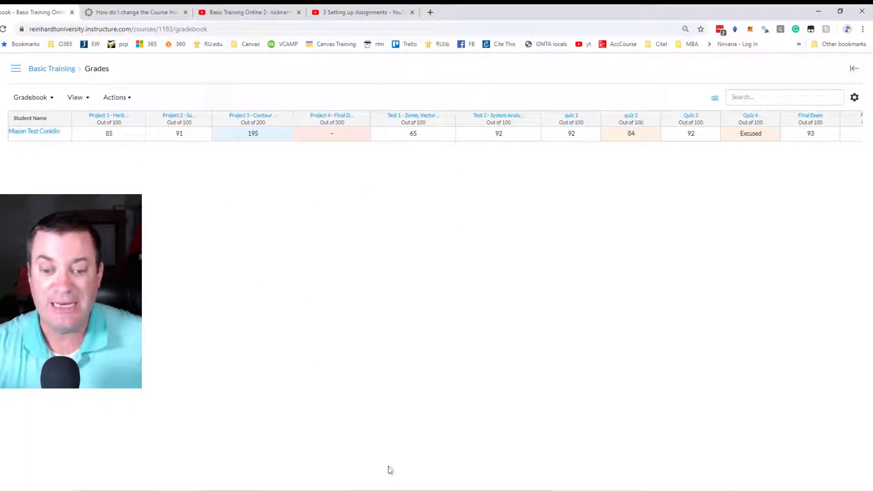
Compare the assignment-group scores and Total with the student's individual project, test and quiz grades.
drag(408, 489, 736, 489)
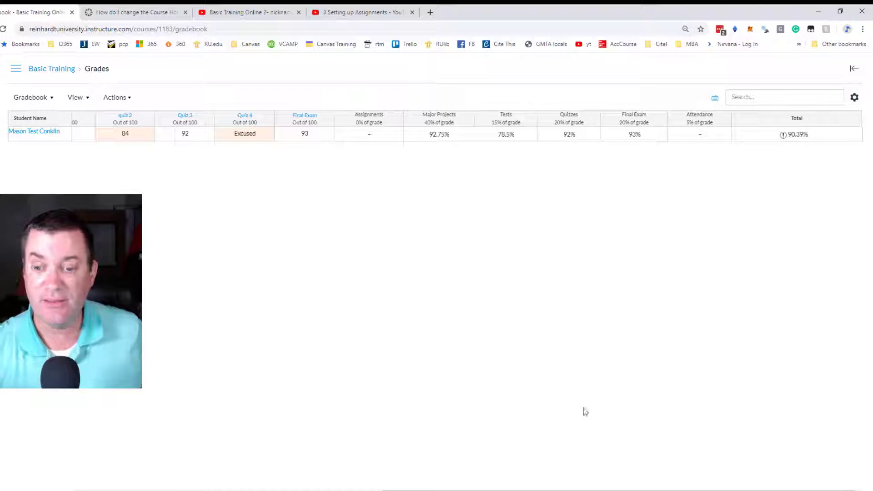
drag(601, 490, 428, 486)
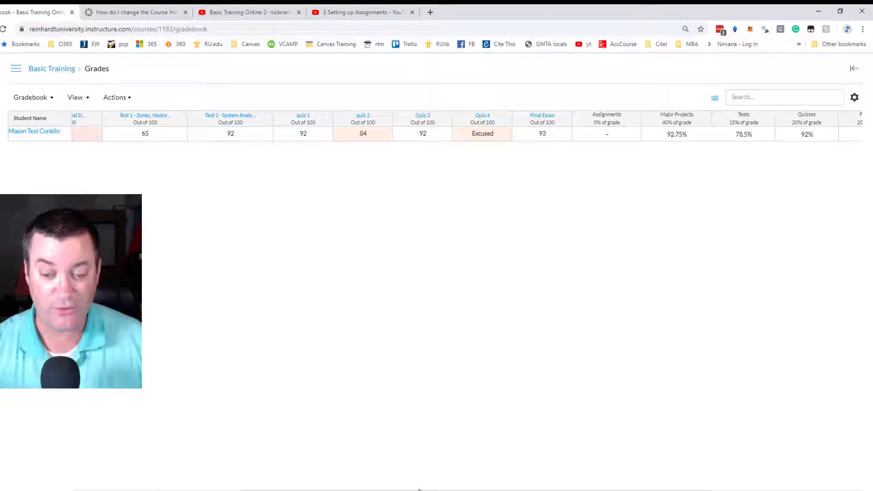
drag(415, 490, 255, 486)
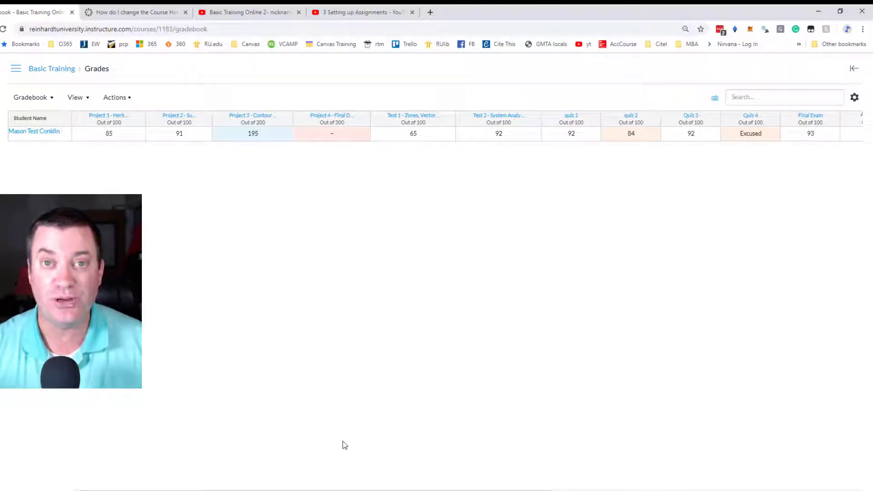